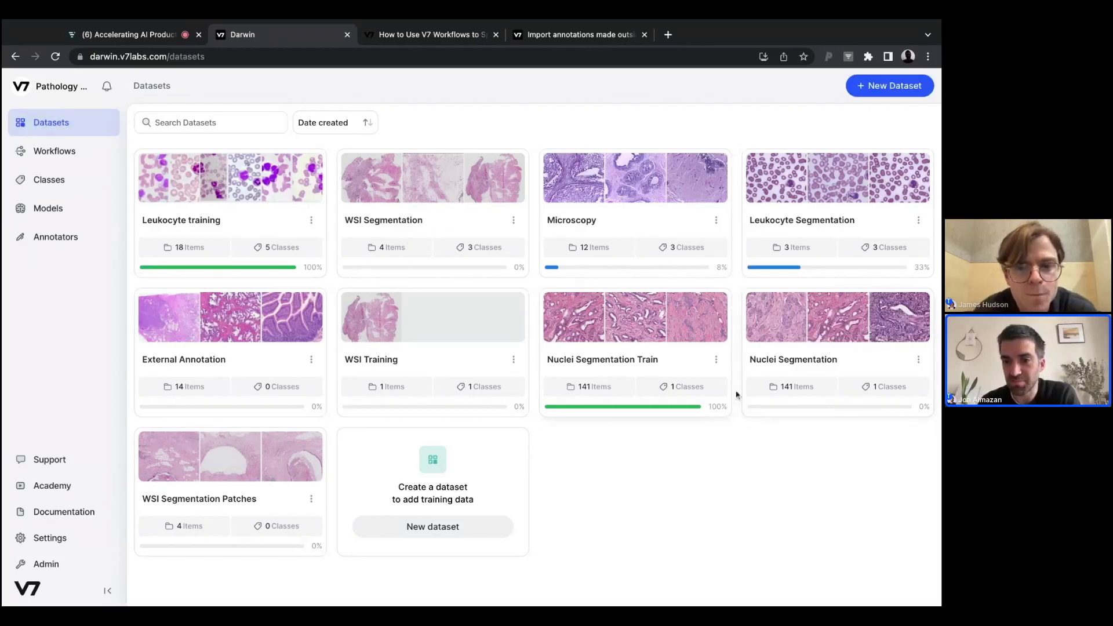
# Step: Open image 8914_500_f00021_original.png from the Nuclei Segmentation dataset and choose the Generic Auto-Annotate model
pyautogui.click(798, 363)
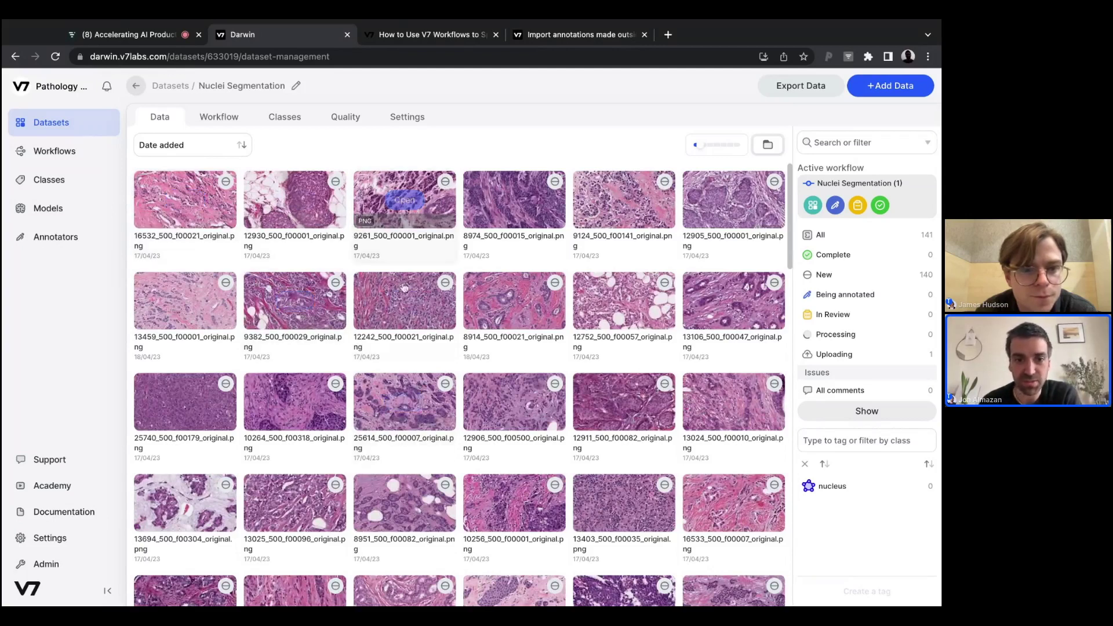
pyautogui.click(525, 306)
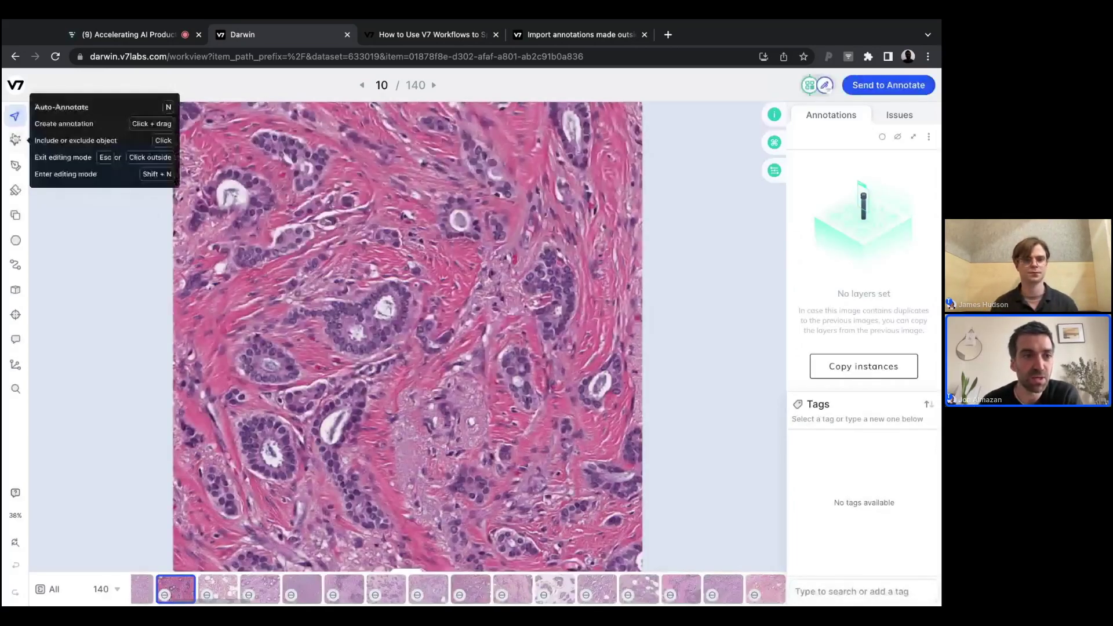
pyautogui.click(100, 88)
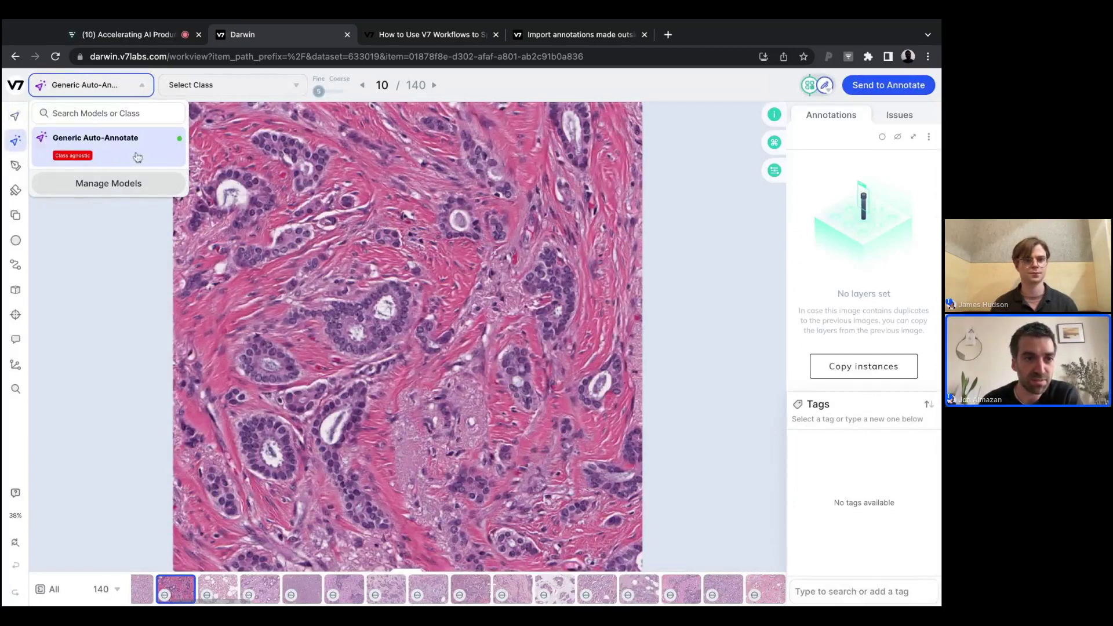
pyautogui.click(87, 145)
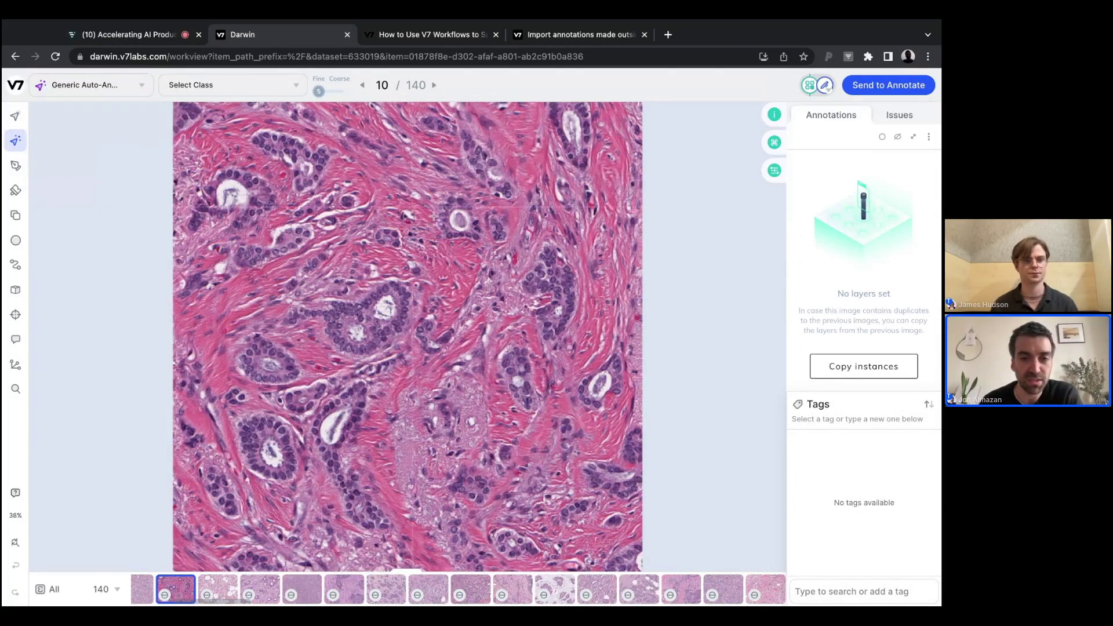
# Step: Auto-annotate the nucleus just above the gland's larger white lumen and assign it the nucleus class
pyautogui.scroll(5, 431, 295)
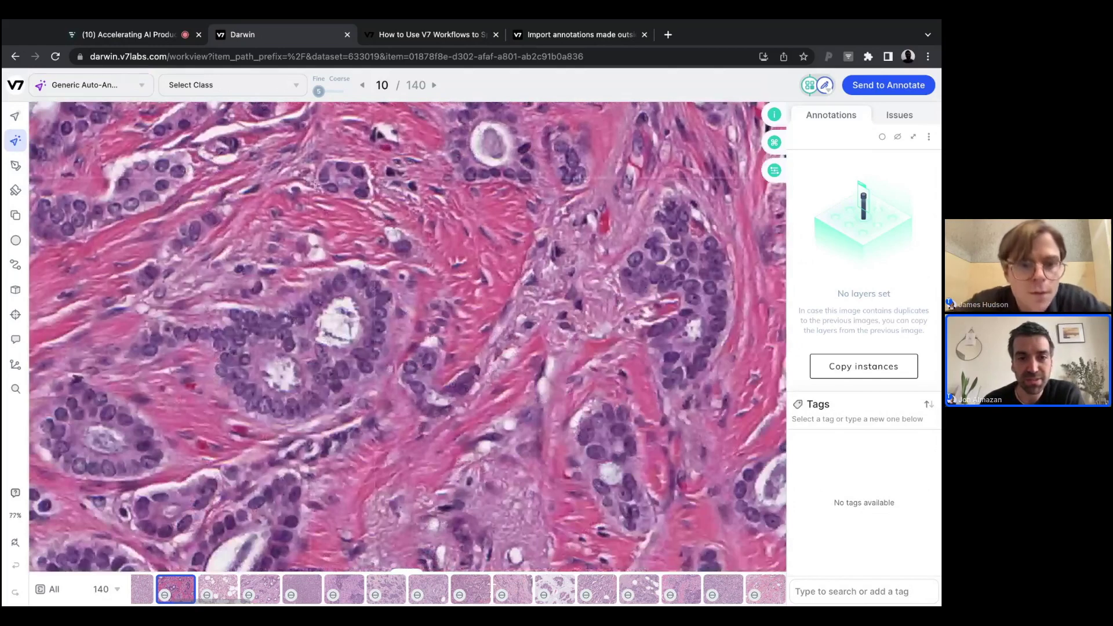
pyautogui.scroll(3, 333, 272)
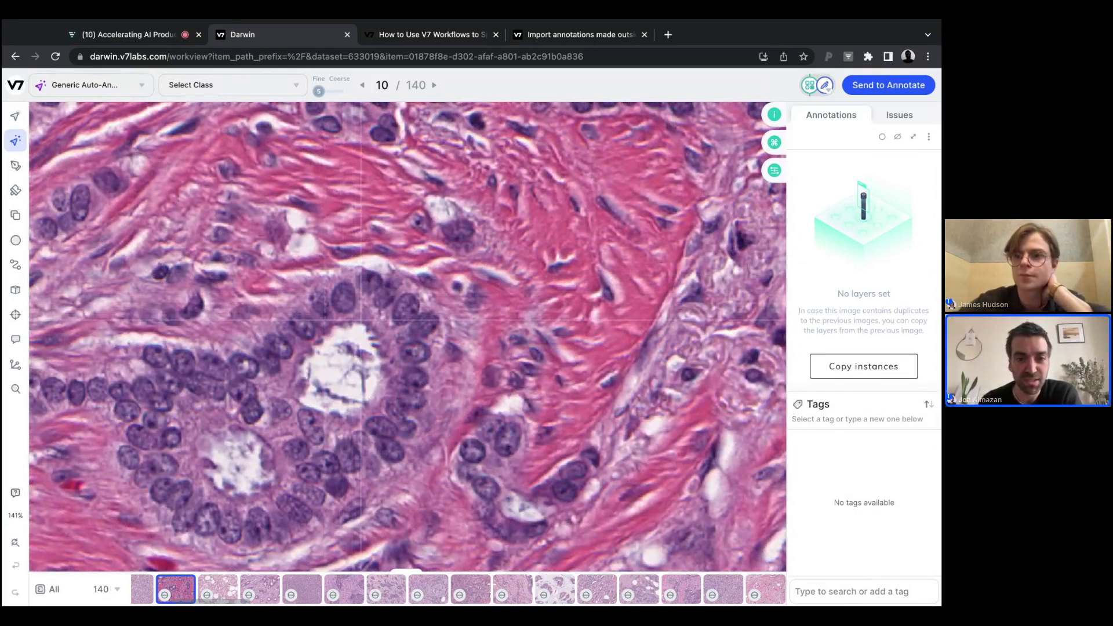
pyautogui.moveTo(324, 275); pyautogui.dragTo(361, 319)
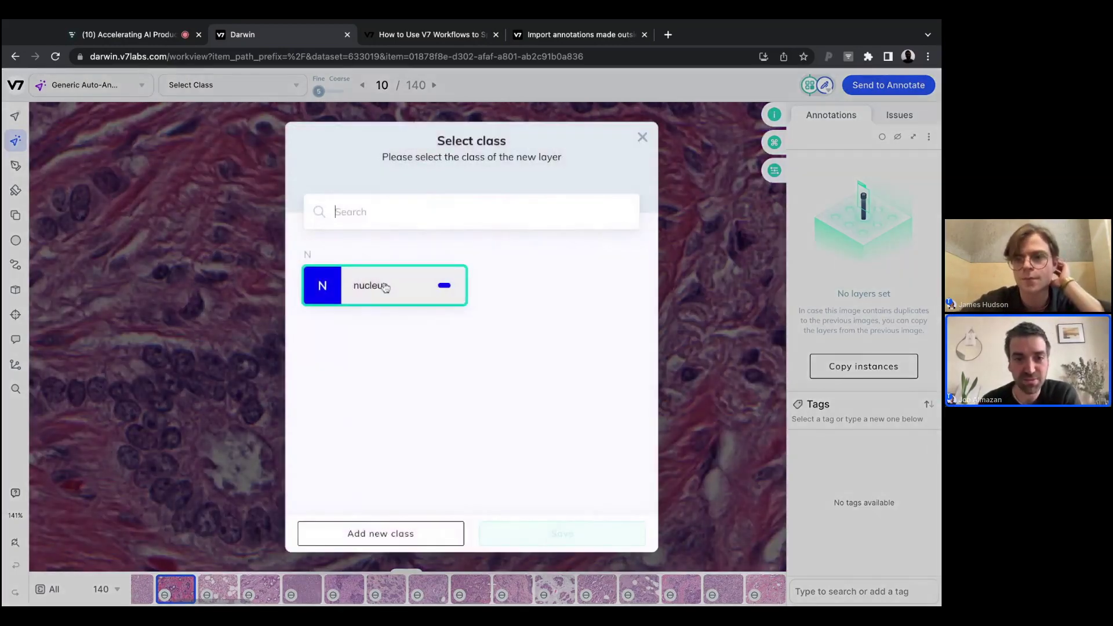
pyautogui.click(401, 293)
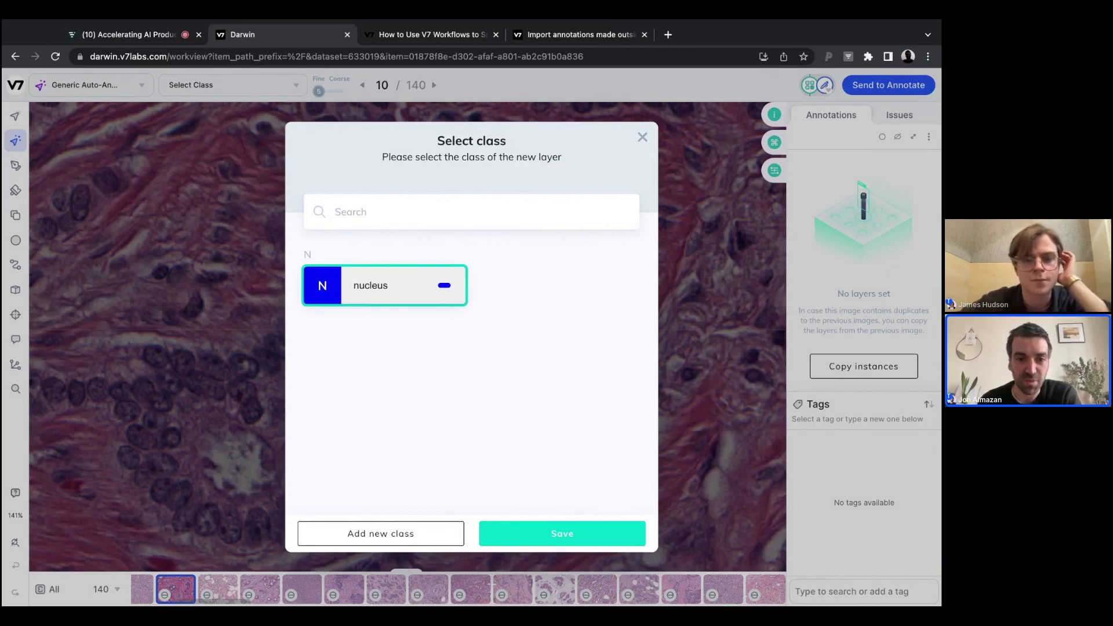
pyautogui.press('Return')
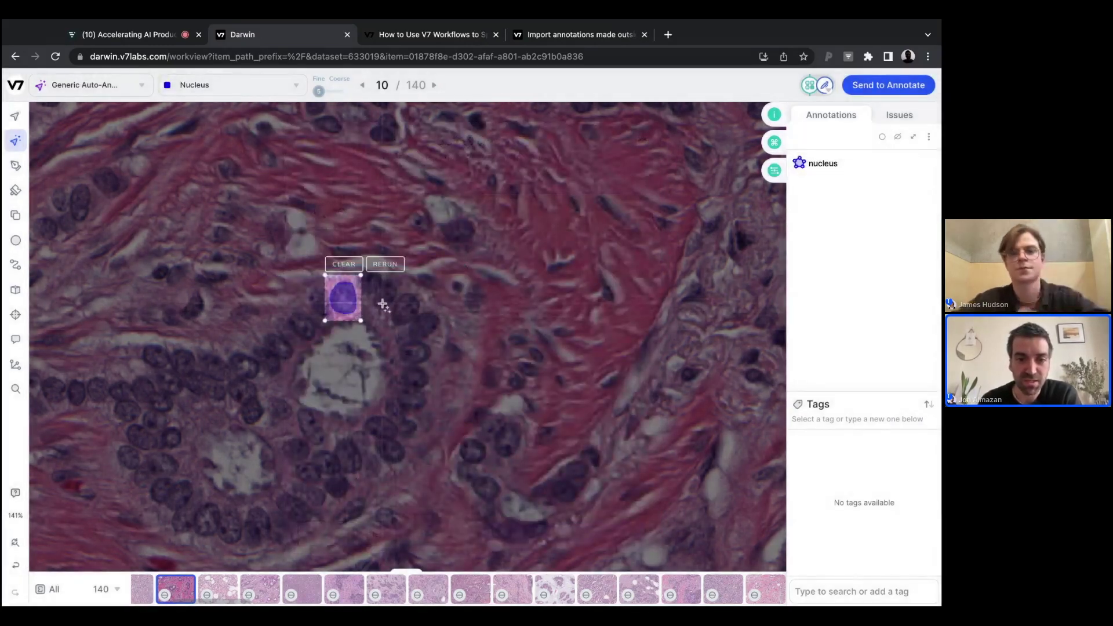
# Step: Auto-annotate two more nuclei along the right rim of the larger white lumen with the nucleus class
pyautogui.press('Escape')
pyautogui.moveTo(428, 331); pyautogui.dragTo(382, 288)
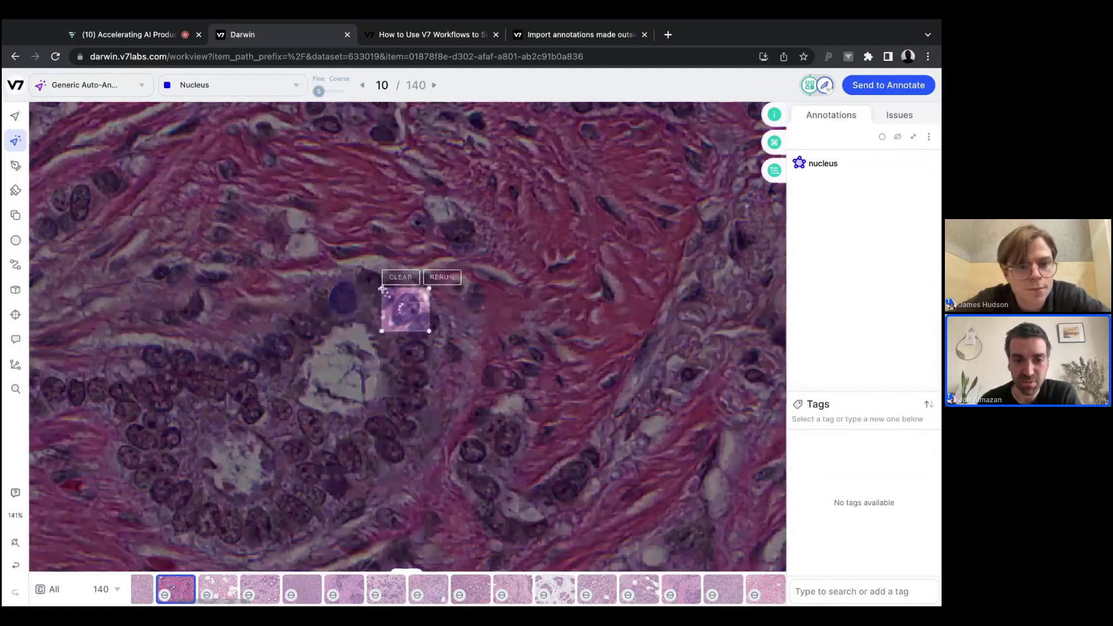
pyautogui.press('Escape')
pyautogui.moveTo(446, 396); pyautogui.dragTo(387, 358)
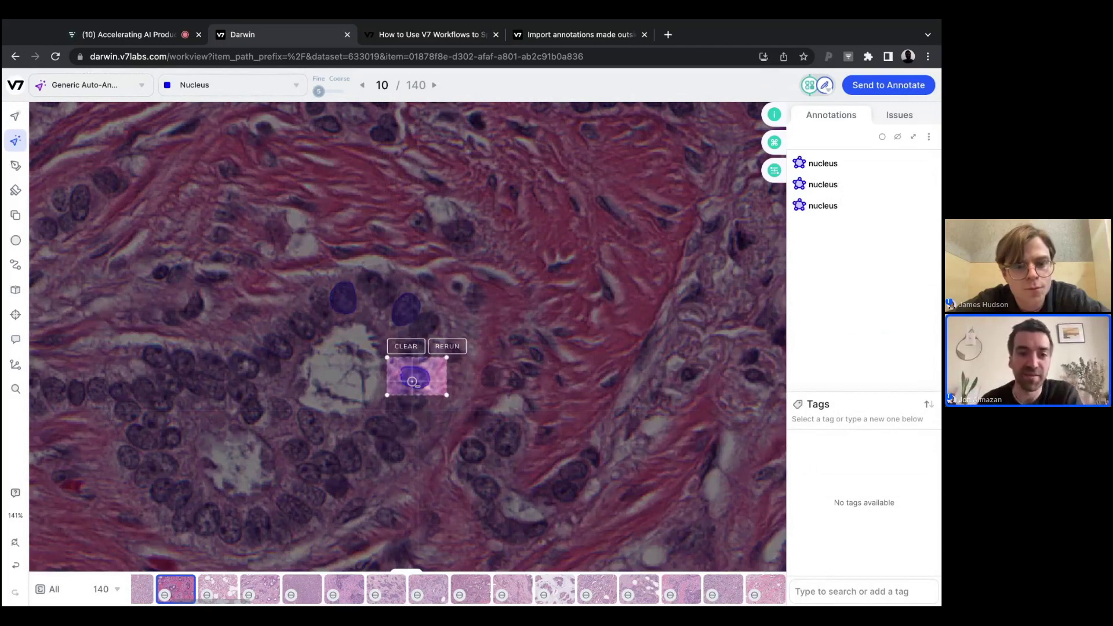
pyautogui.click(371, 447)
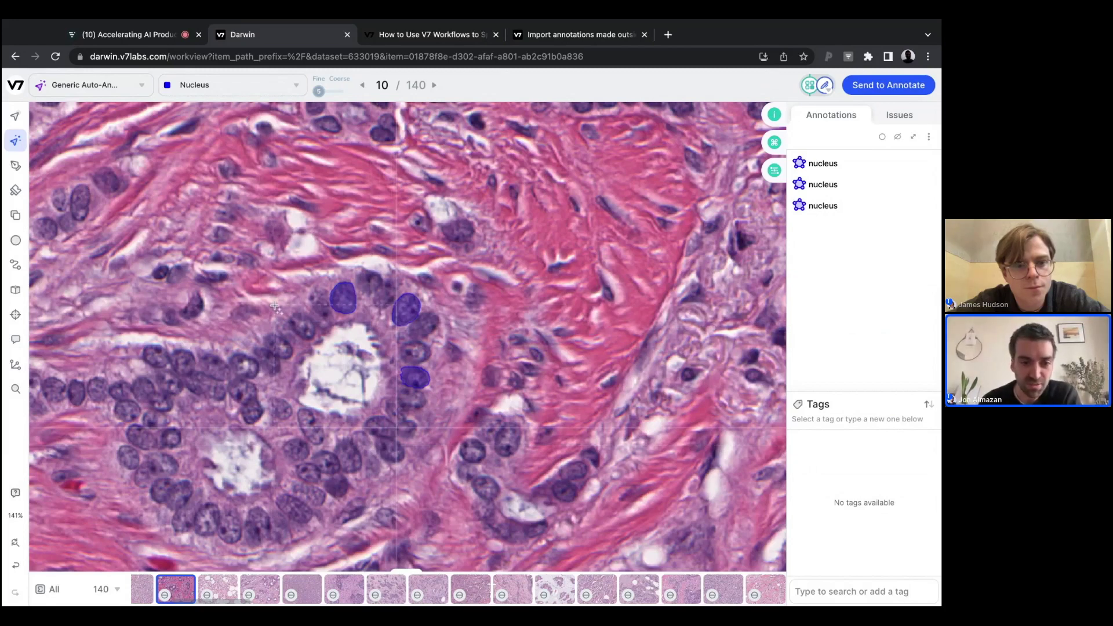
# Step: Auto-annotate the gland's larger white lumen and refine the mask with an include point on its left edge
pyautogui.moveTo(274, 305); pyautogui.dragTo(392, 423)
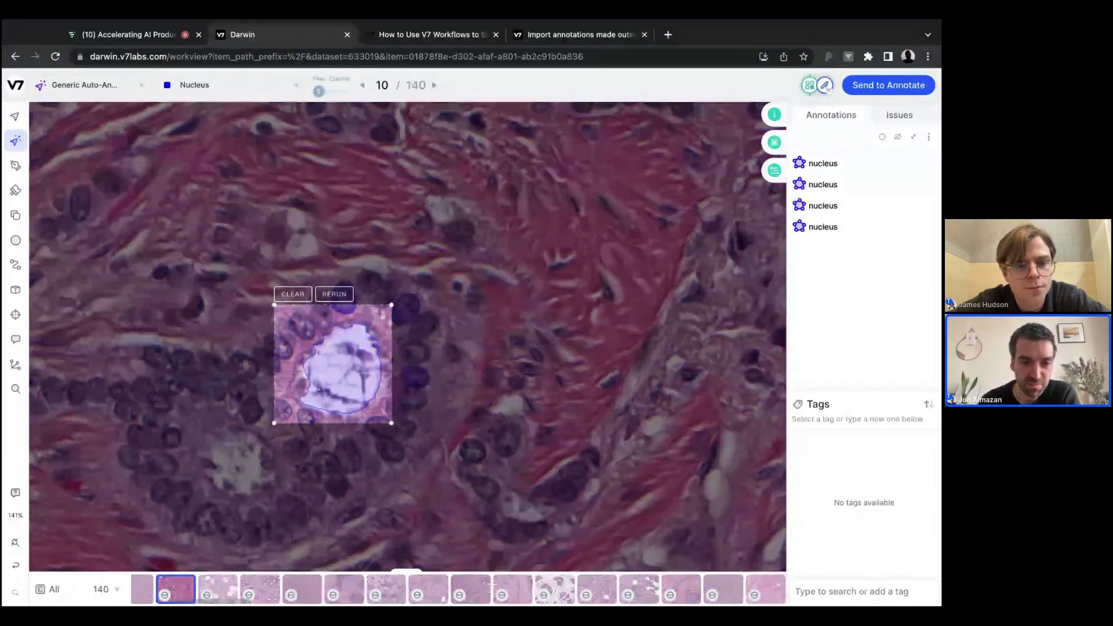
pyautogui.click(301, 371)
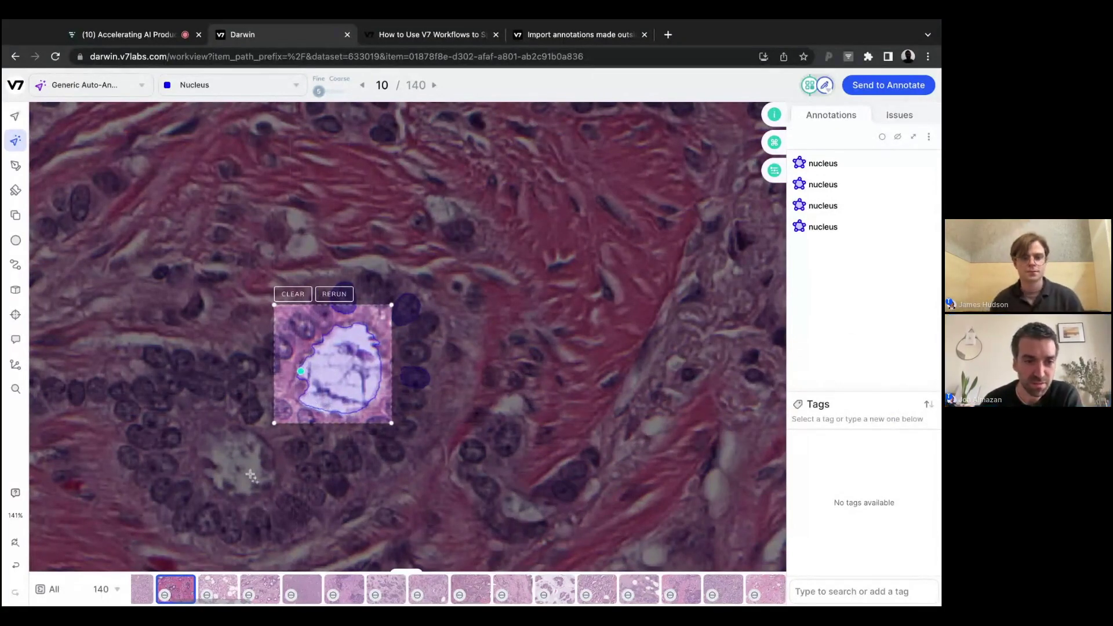
# Step: Auto-annotate the whole gland around both lumens and exclude the area at its upper-left edge from the mask
pyautogui.scroll(-5, 164, 342)
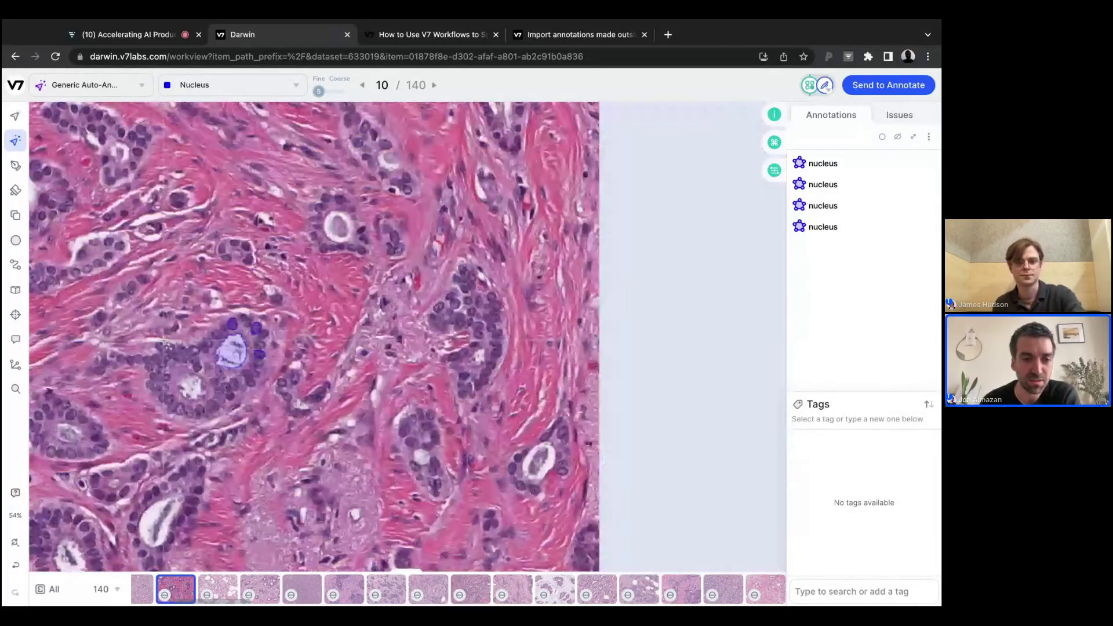
pyautogui.scroll(-1, 142, 311)
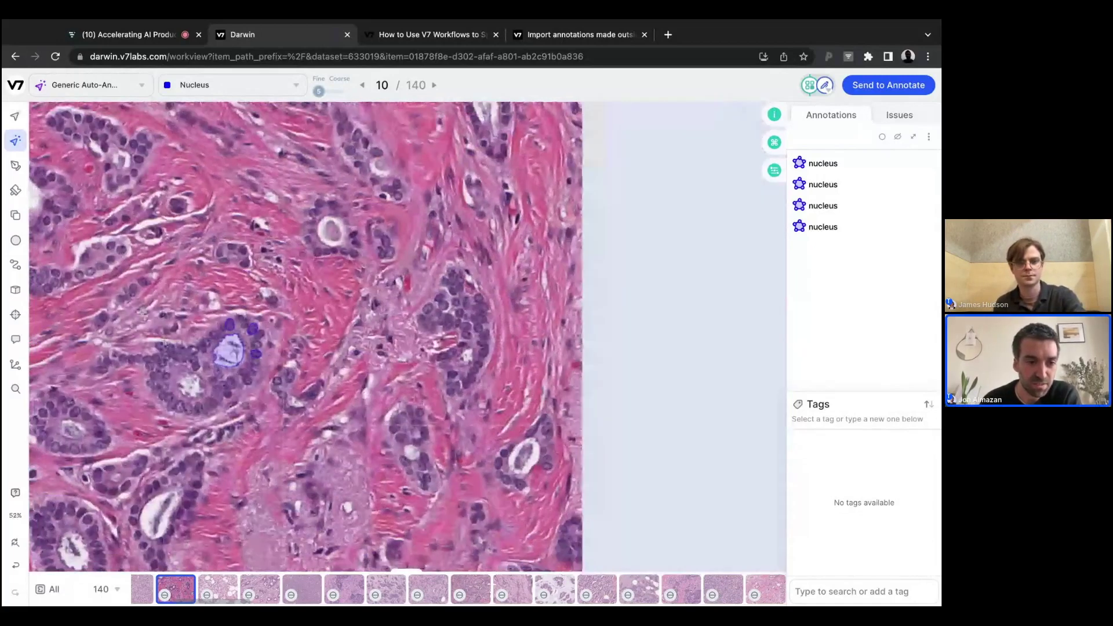
pyautogui.moveTo(142, 312); pyautogui.dragTo(285, 430)
pyautogui.click(180, 330)
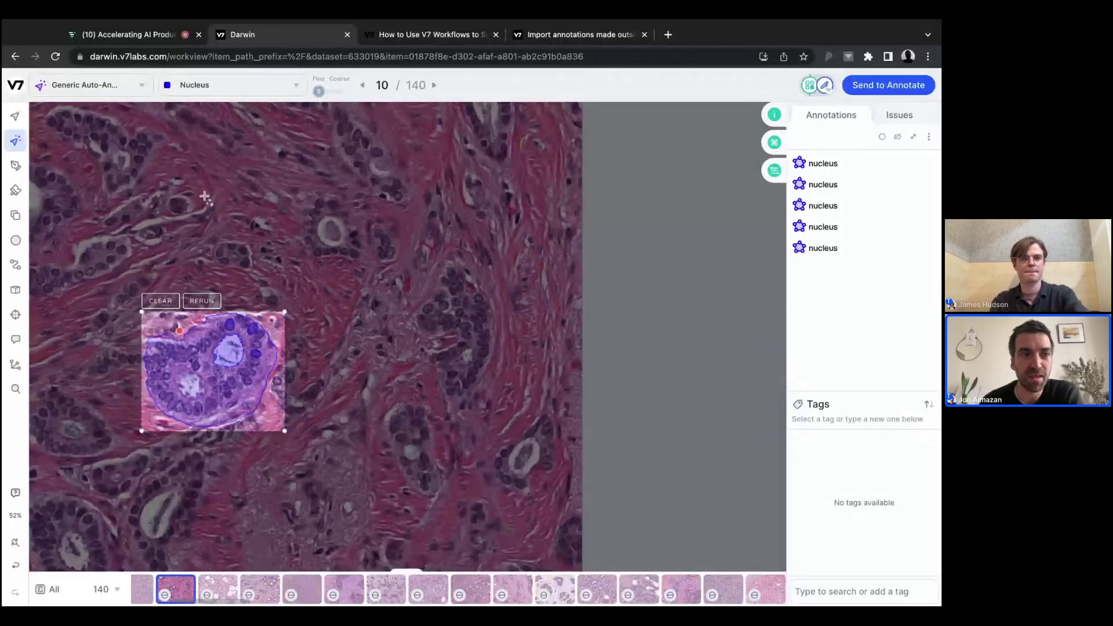
pyautogui.press('Return')
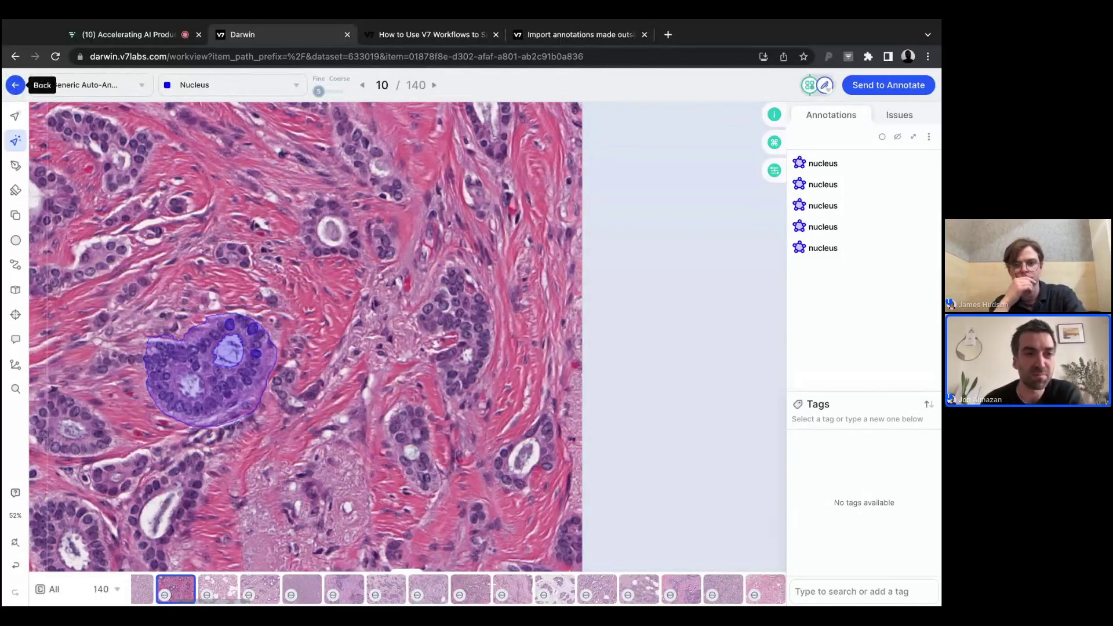
# Step: Leave the image and start the Nucleus-Segmentation model with a minimum and maximum of 1 server and Stop when Idle enabled
pyautogui.click(15, 85)
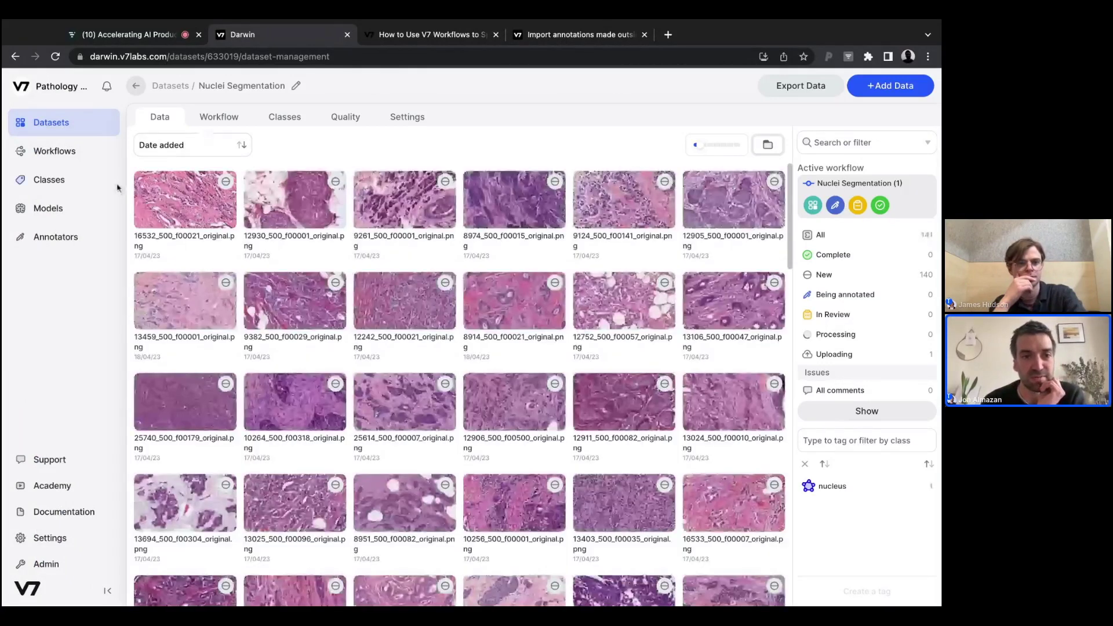
pyautogui.click(69, 208)
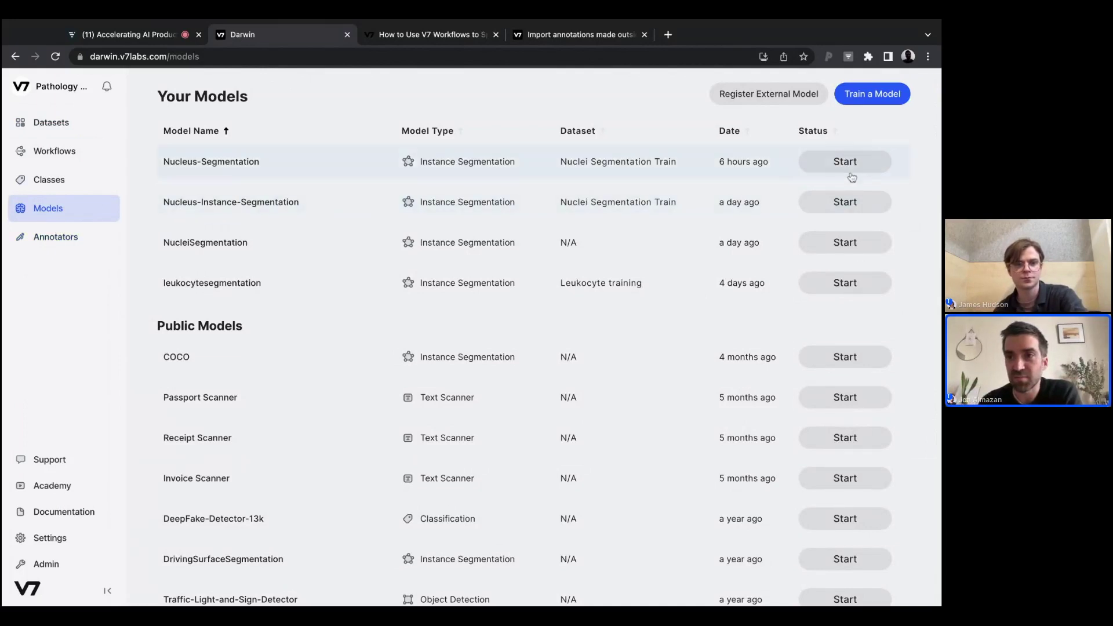
pyautogui.click(869, 96)
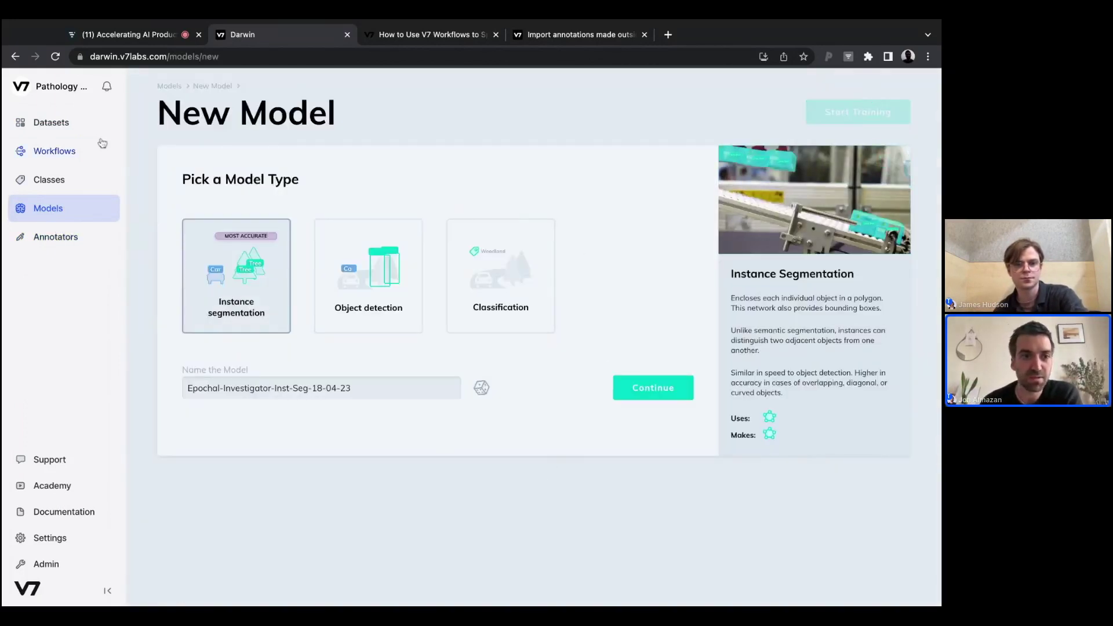
pyautogui.click(72, 214)
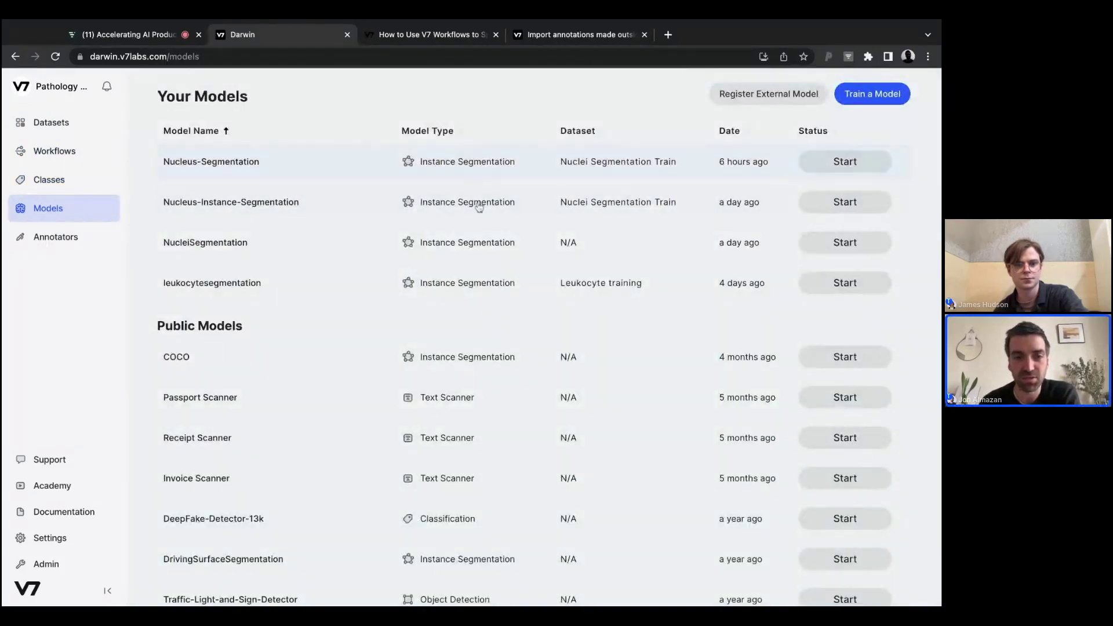
pyautogui.click(834, 164)
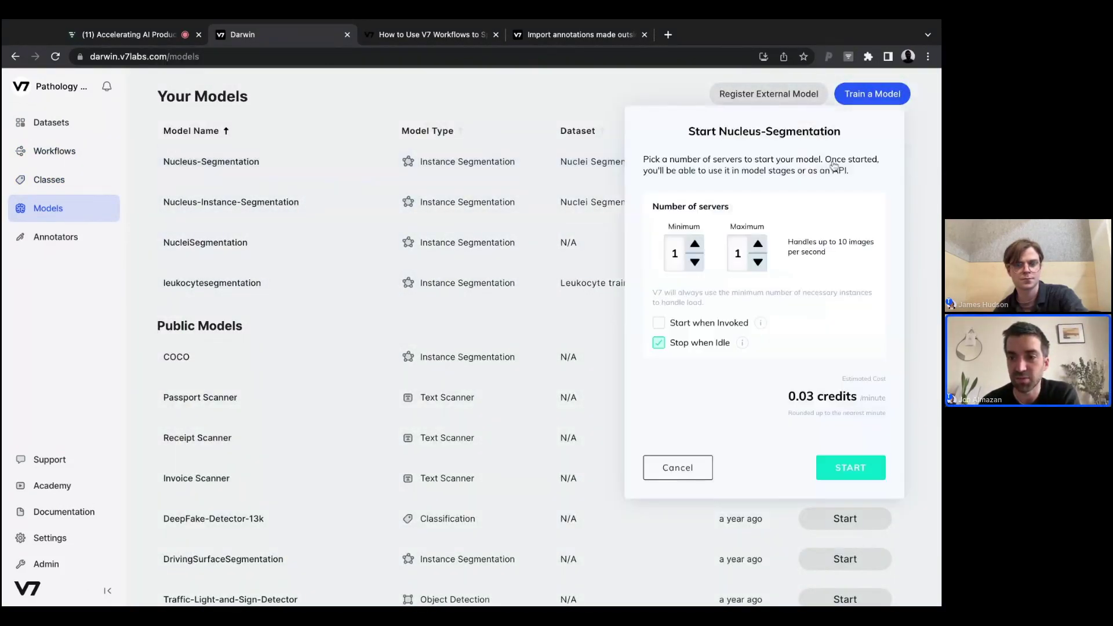
pyautogui.click(845, 464)
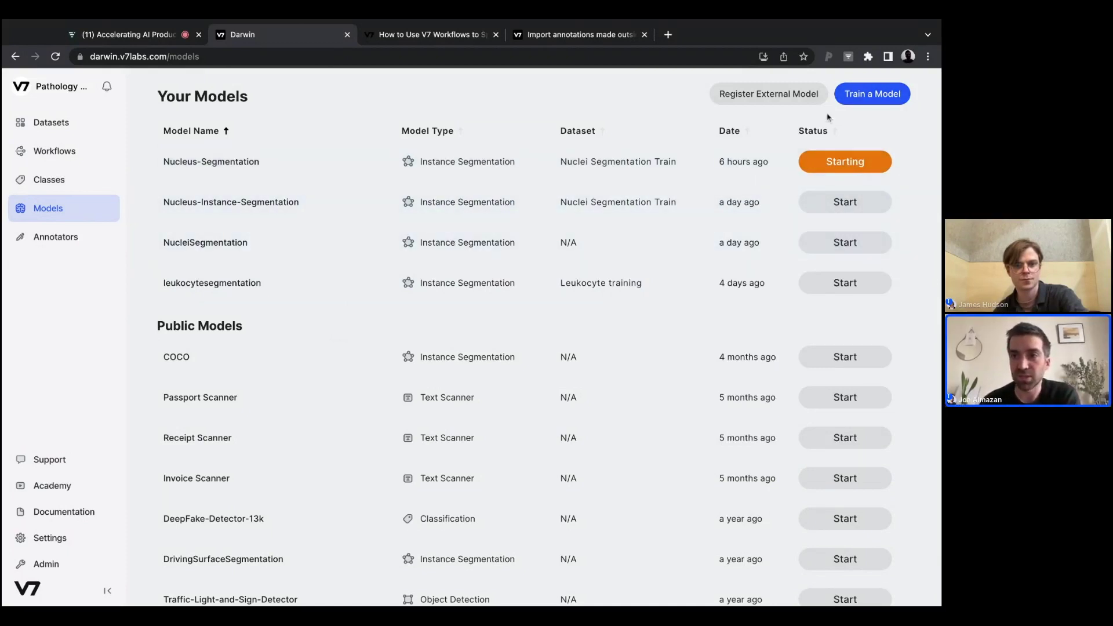
# Step: Preview the training setup of a new instance segmentation model on the Nuclei Segmentation Train dataset, then return to the models list without training
pyautogui.click(864, 94)
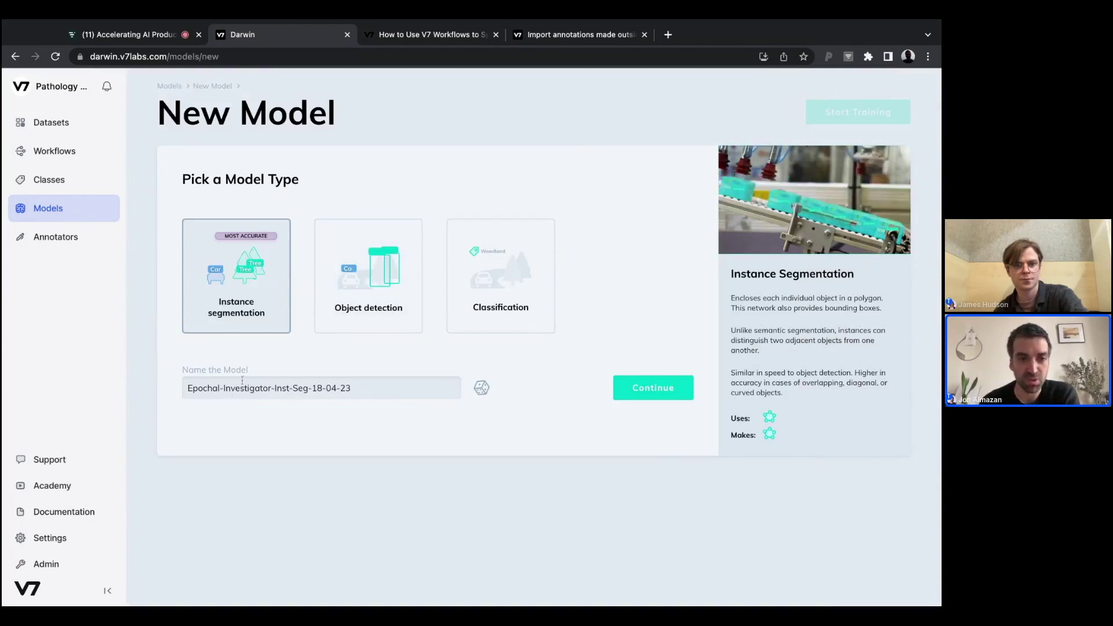
pyautogui.click(649, 388)
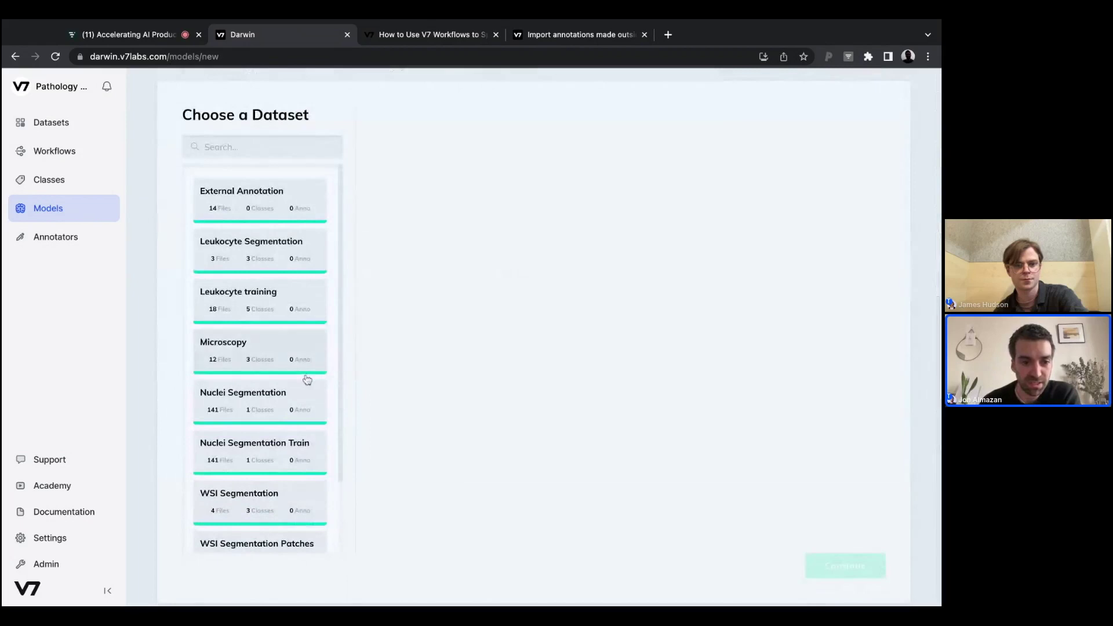
pyautogui.scroll(-2, 307, 380)
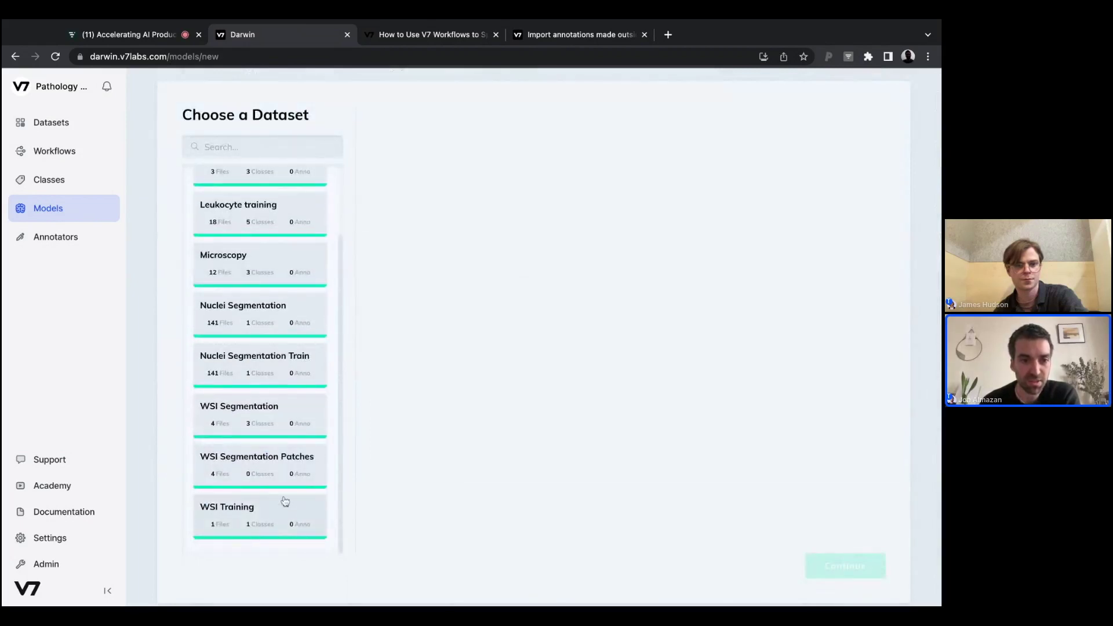
pyautogui.click(267, 359)
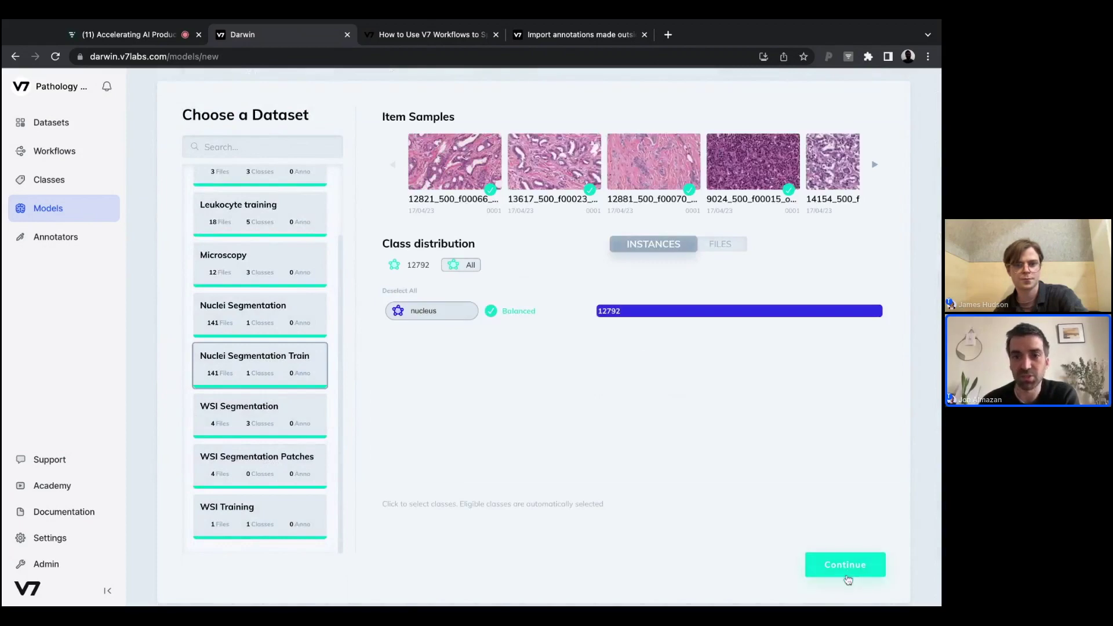
pyautogui.click(846, 570)
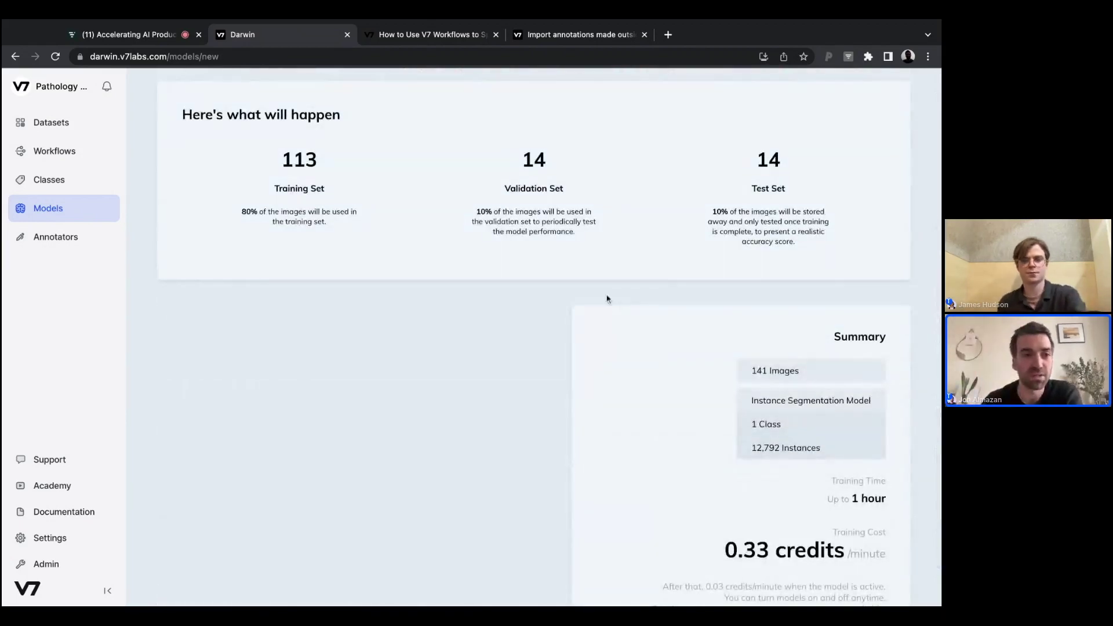
pyautogui.click(79, 215)
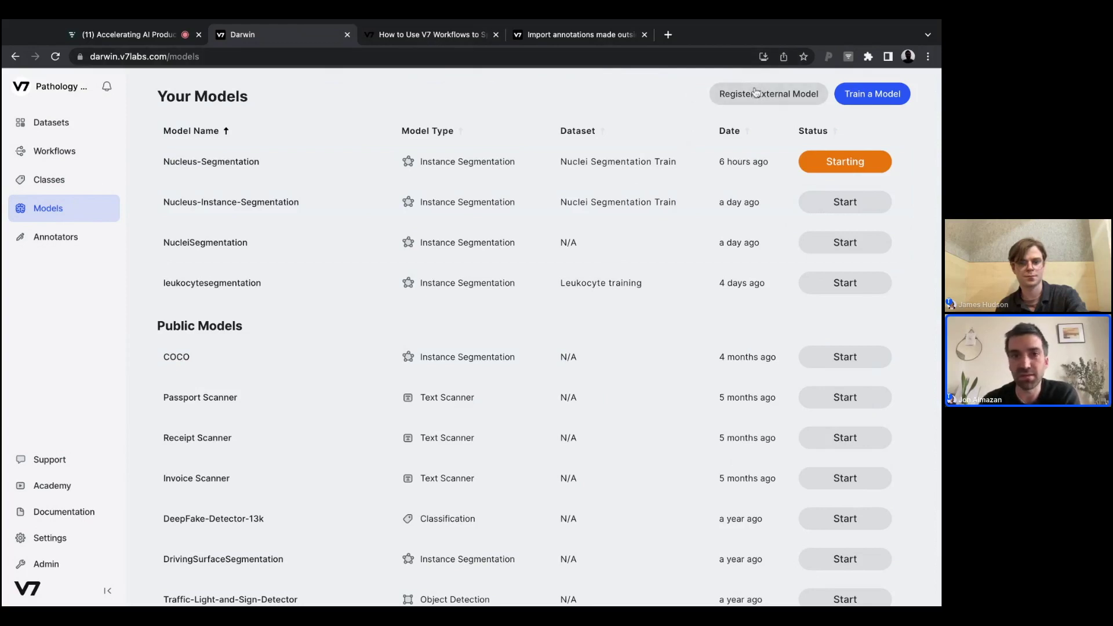
# Step: View the guide for registering an external model and return to the models list
pyautogui.click(734, 93)
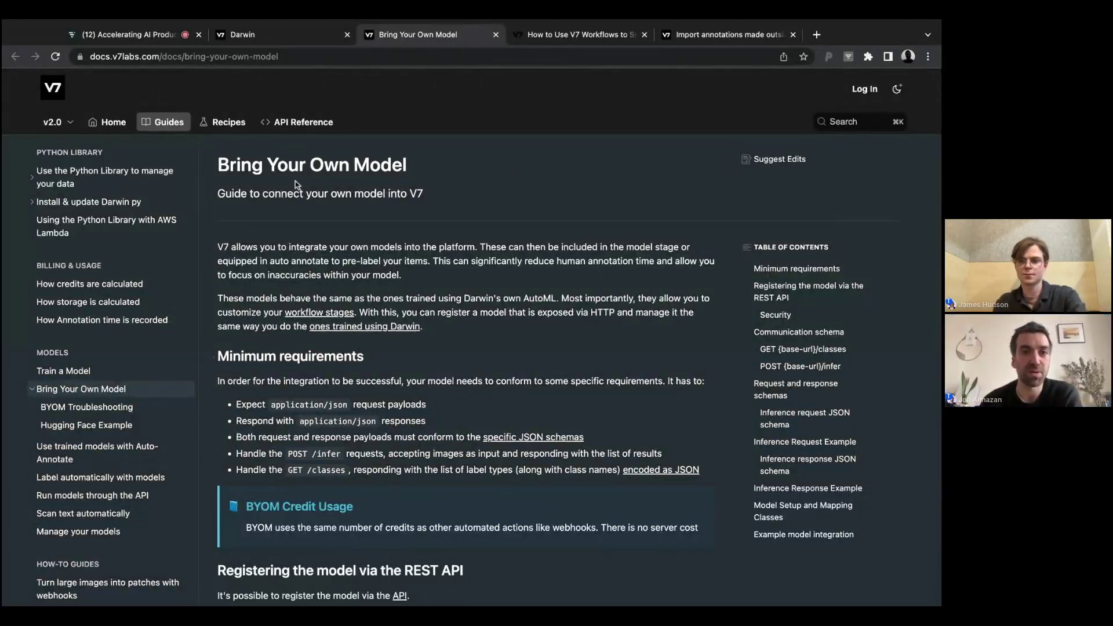
pyautogui.click(261, 36)
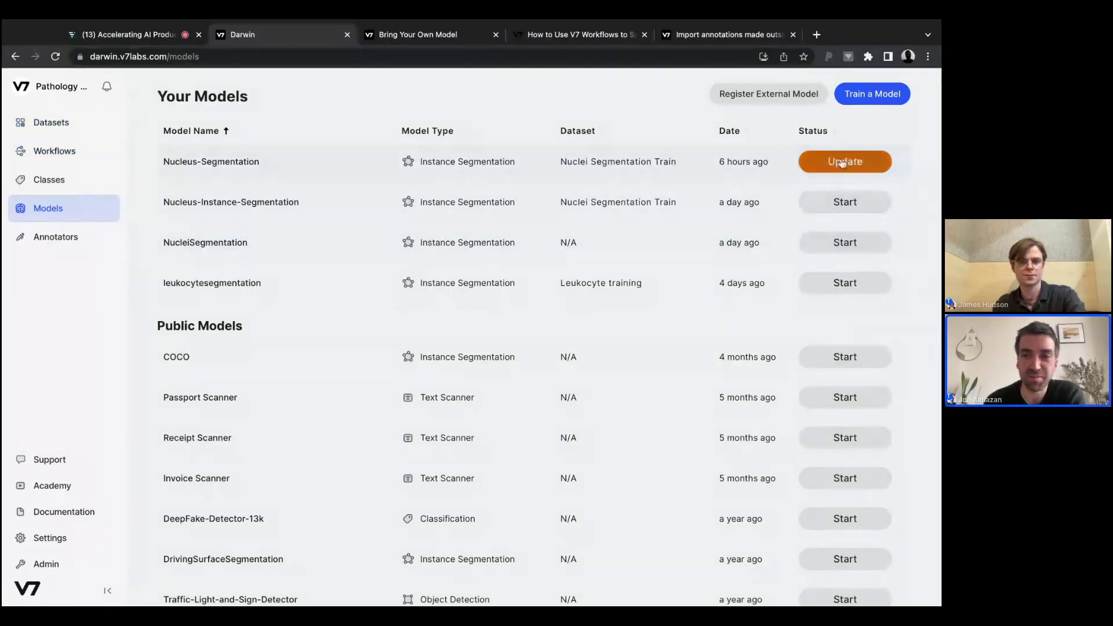
# Step: Reopen the Nuclei Segmentation dataset and browse its images
pyautogui.click(58, 125)
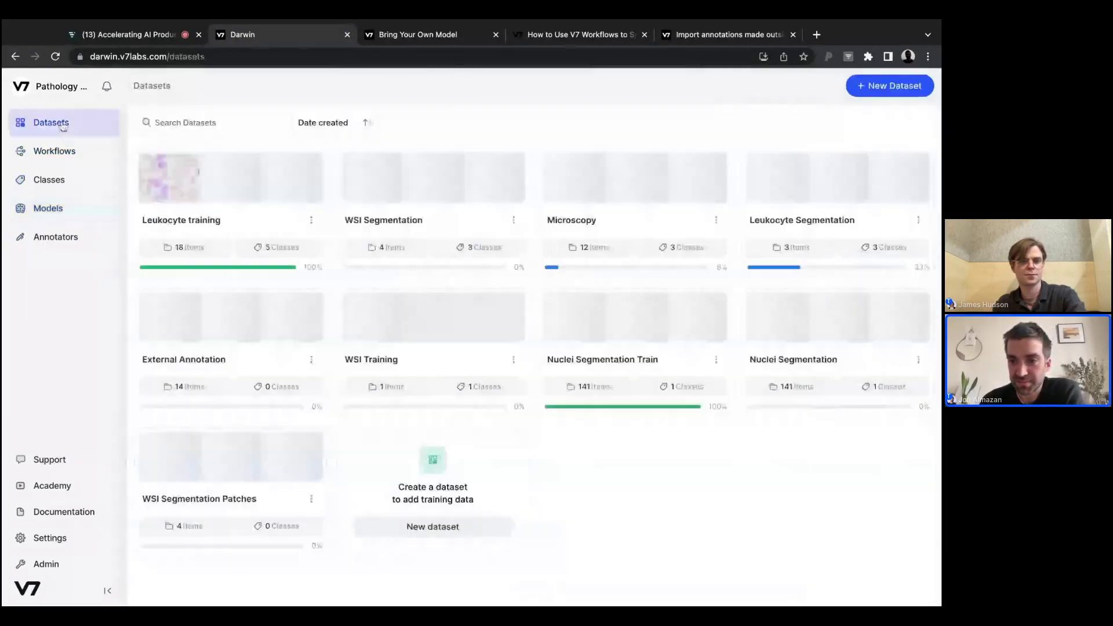
pyautogui.click(799, 360)
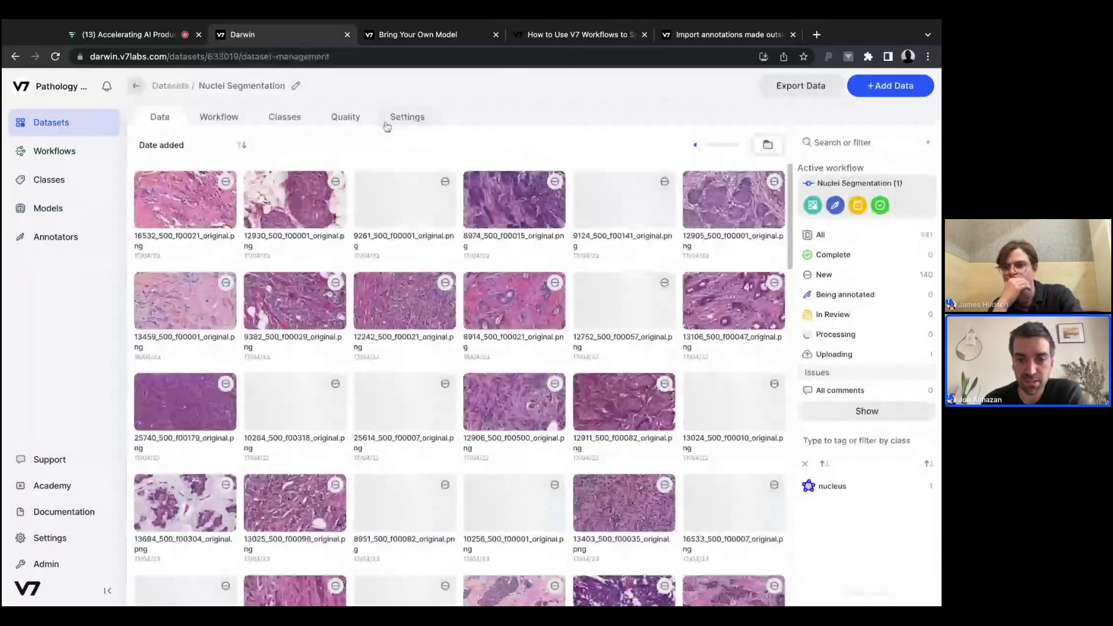
pyautogui.scroll(-4, 463, 371)
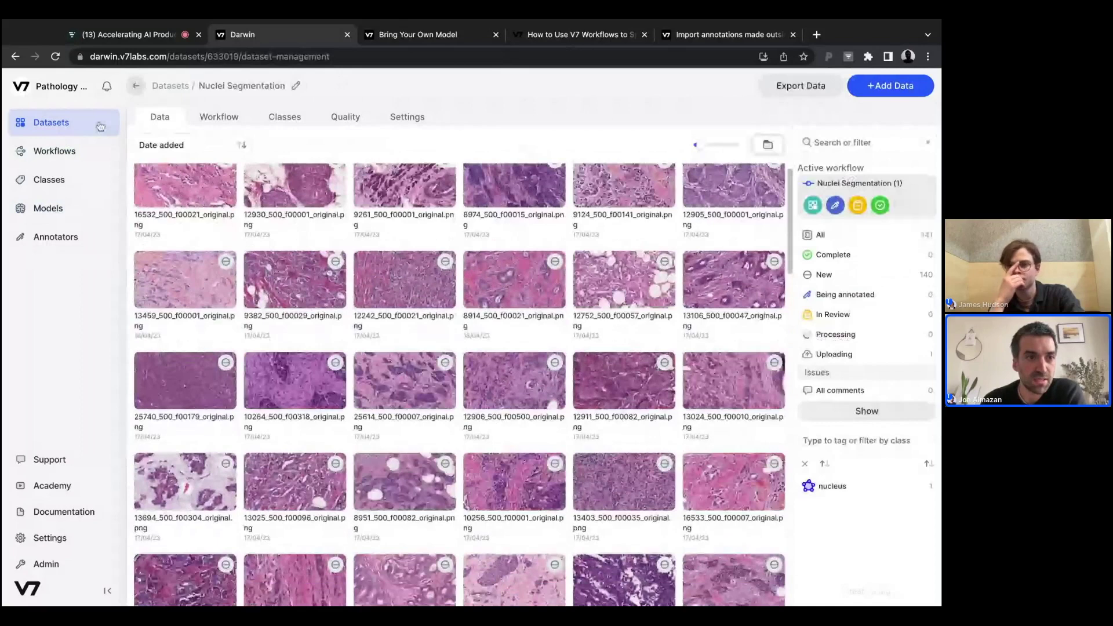
# Step: Open image 28 of the dataset and segment the nuclei in its large cell cluster with the Nucleus-Segmentation model
pyautogui.click(507, 416)
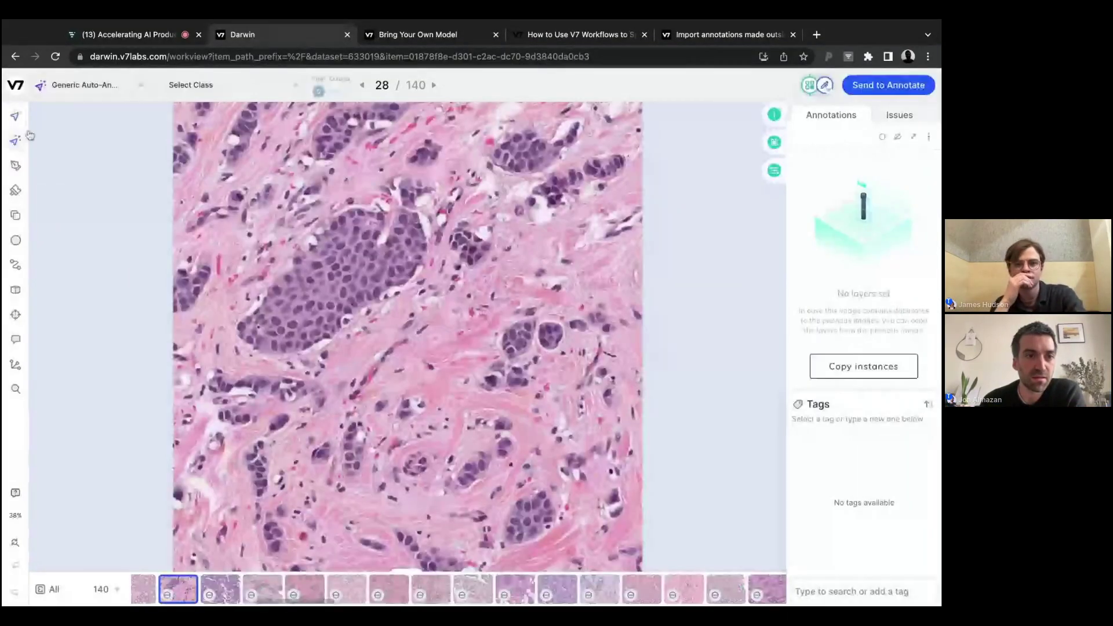
pyautogui.click(119, 95)
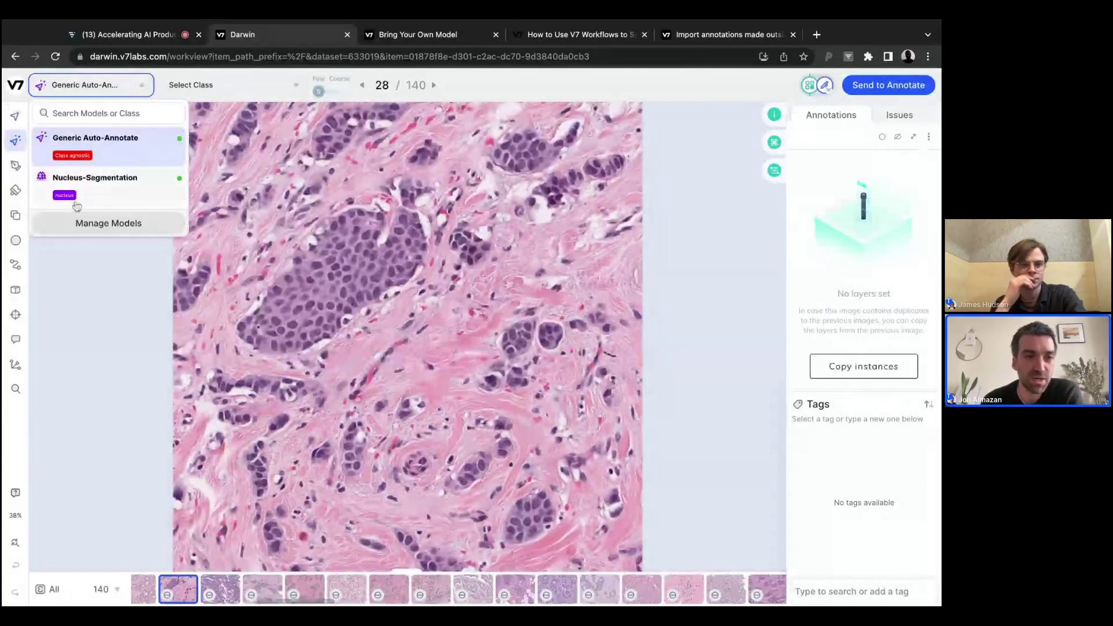
pyautogui.click(98, 182)
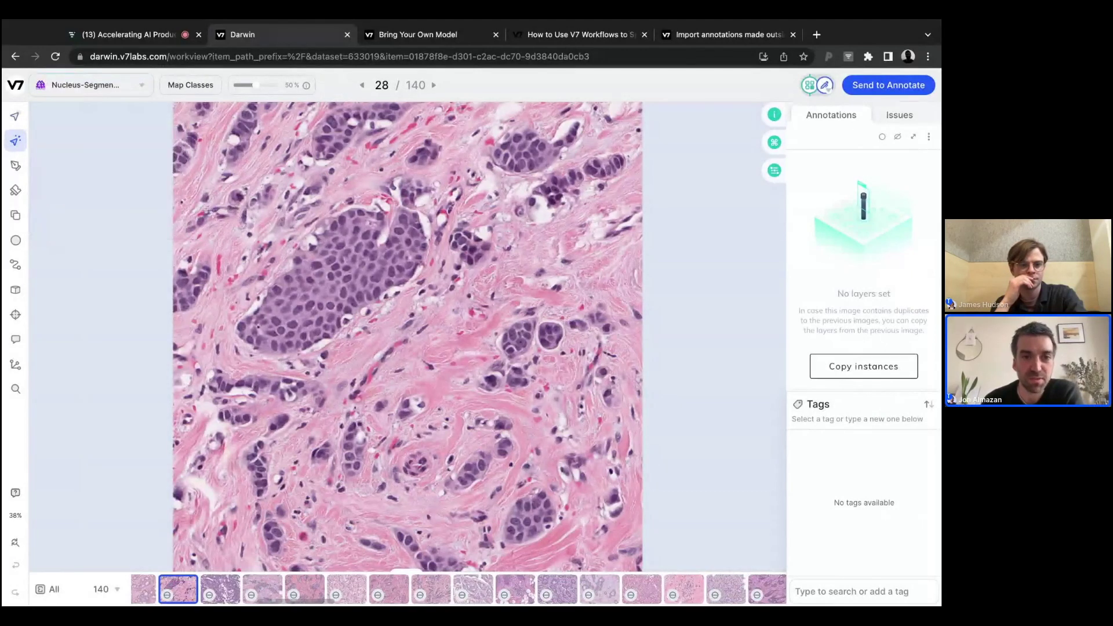
pyautogui.scroll(1, 295, 215)
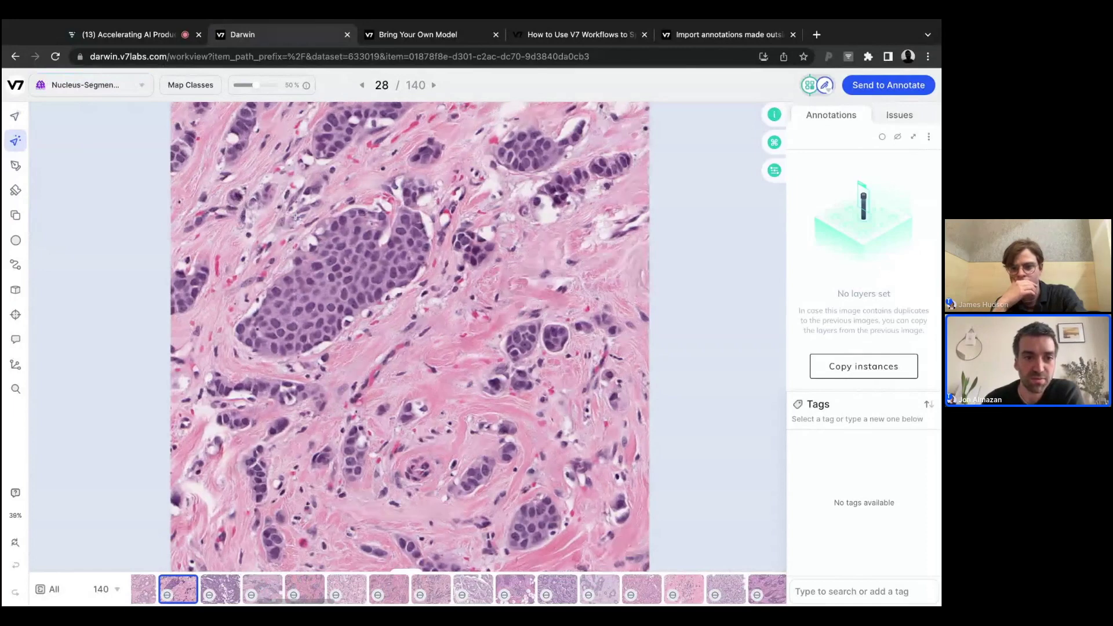
pyautogui.scroll(3, 295, 216)
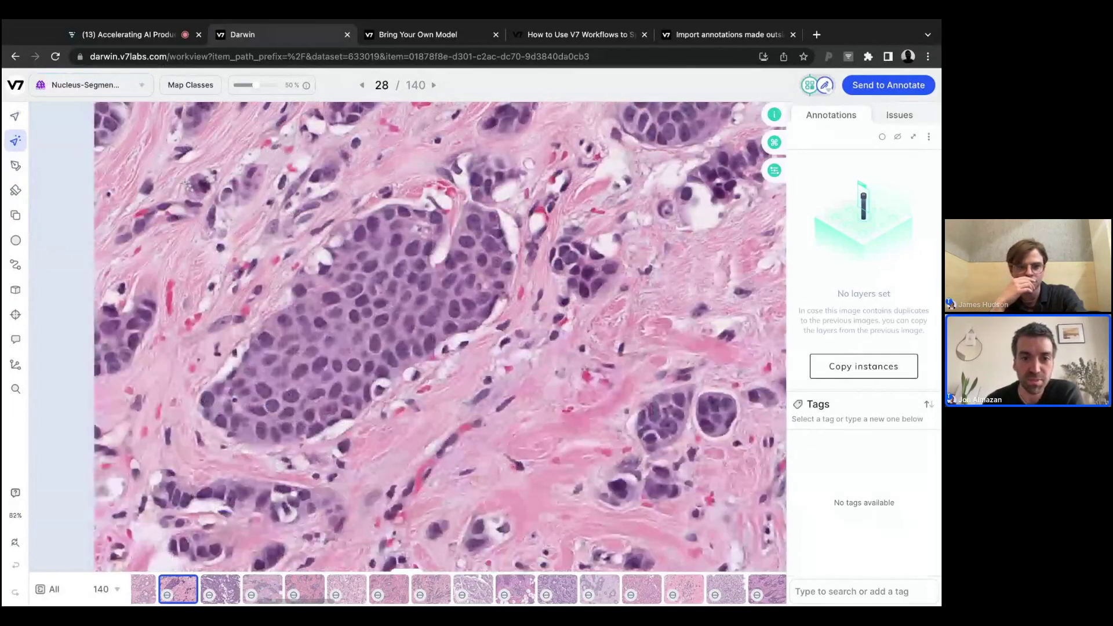
pyautogui.moveTo(183, 181); pyautogui.dragTo(550, 457)
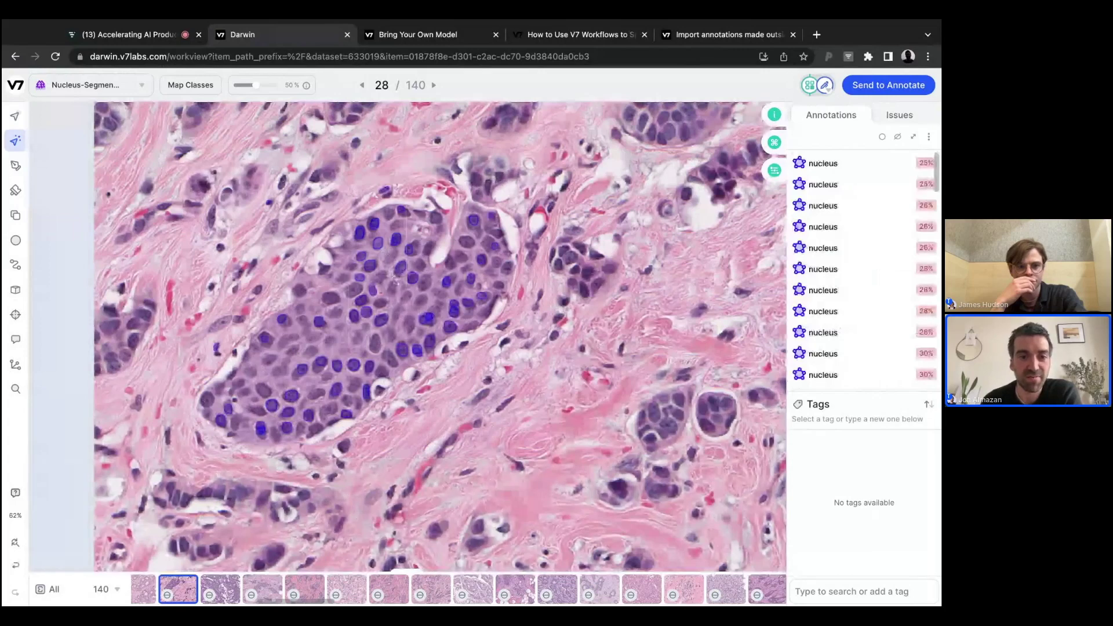
# Step: Run the Nucleus-Segmentation model on two more areas of image 28, the upper-right clusters and the clusters right of centre
pyautogui.scroll(-6, 399, 211)
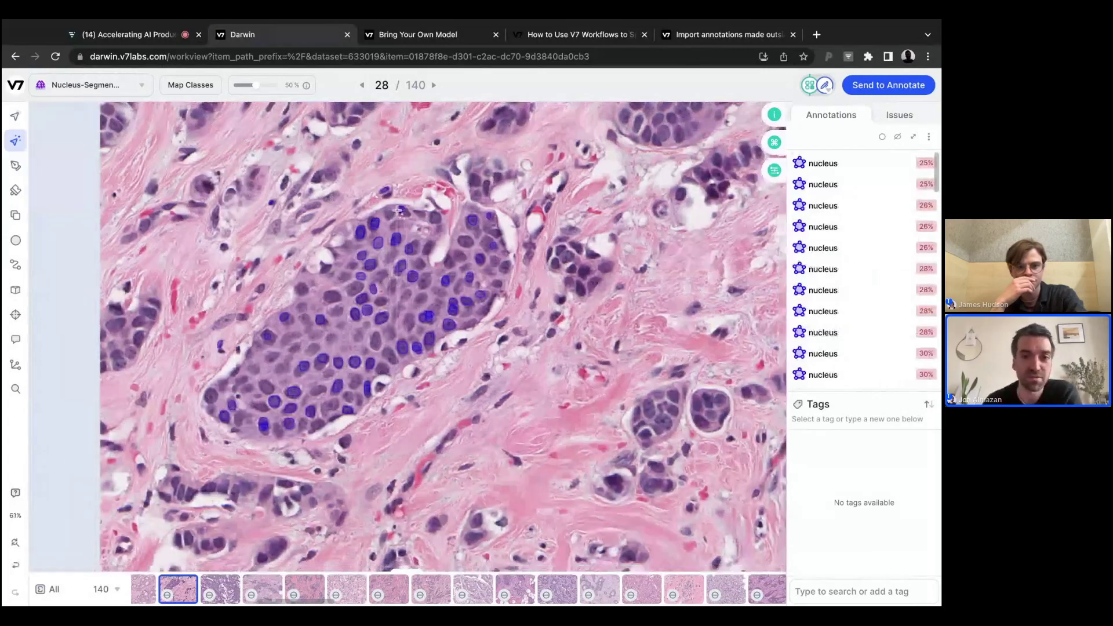
pyautogui.scroll(2, 458, 166)
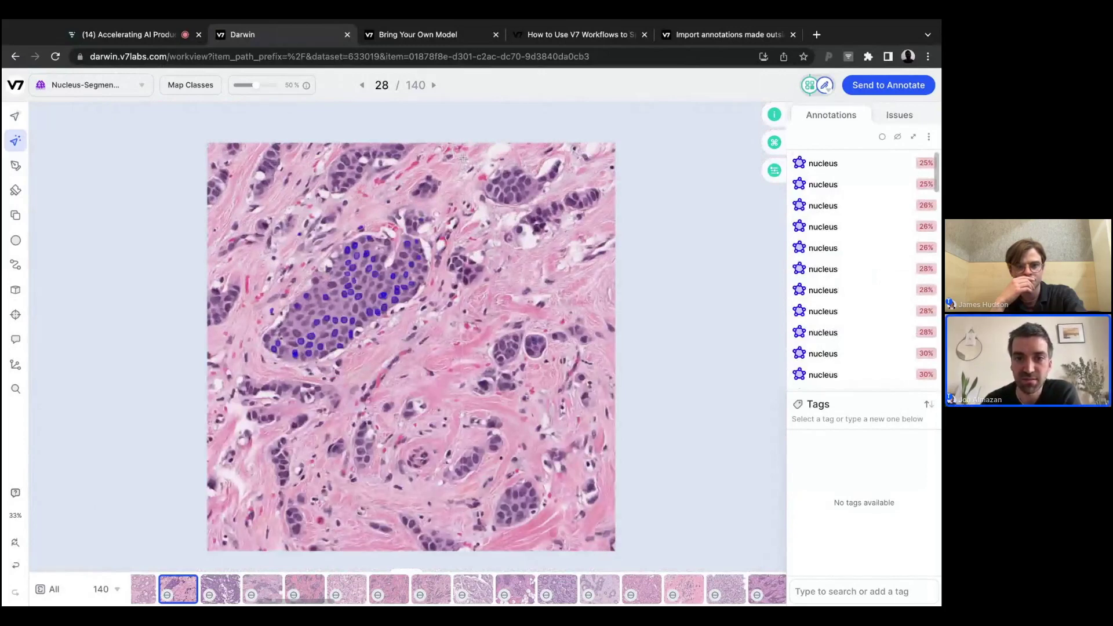
pyautogui.moveTo(463, 158); pyautogui.dragTo(611, 278)
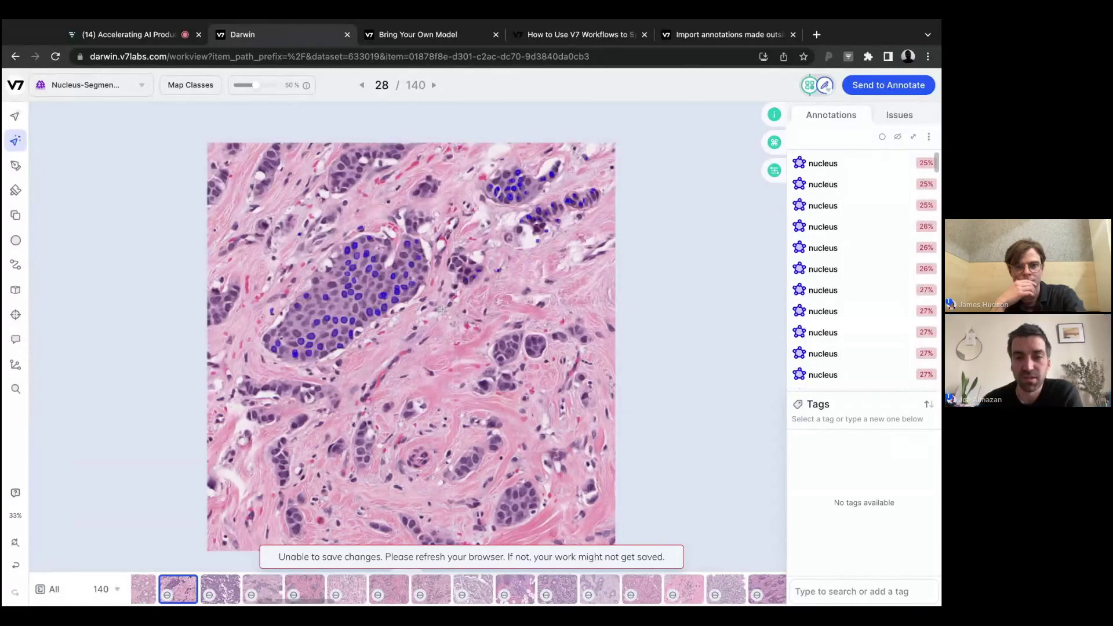
pyautogui.moveTo(442, 311); pyautogui.dragTo(597, 446)
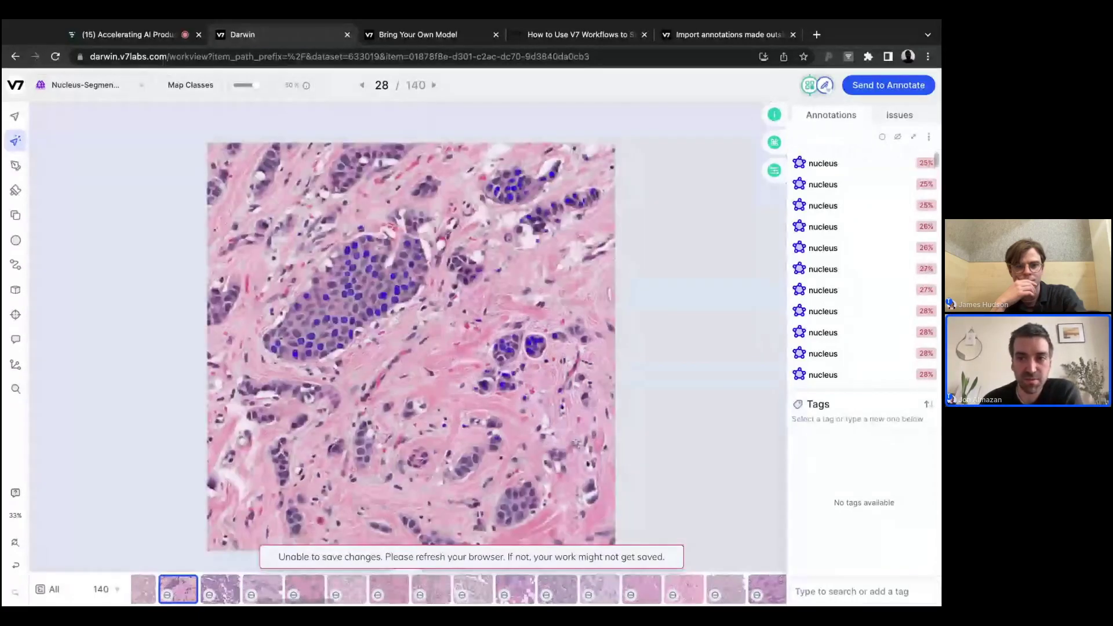
# Step: Advance to image 30 and segment the nuclei in its central area with the Nucleus-Segmentation model
pyautogui.click(433, 85)
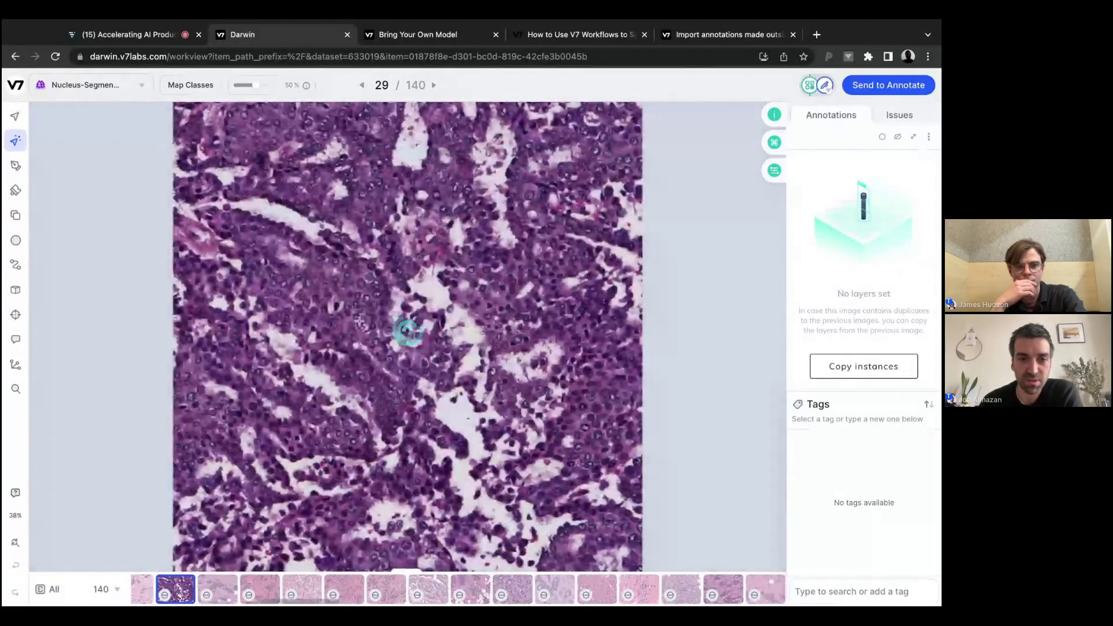
pyautogui.click(435, 85)
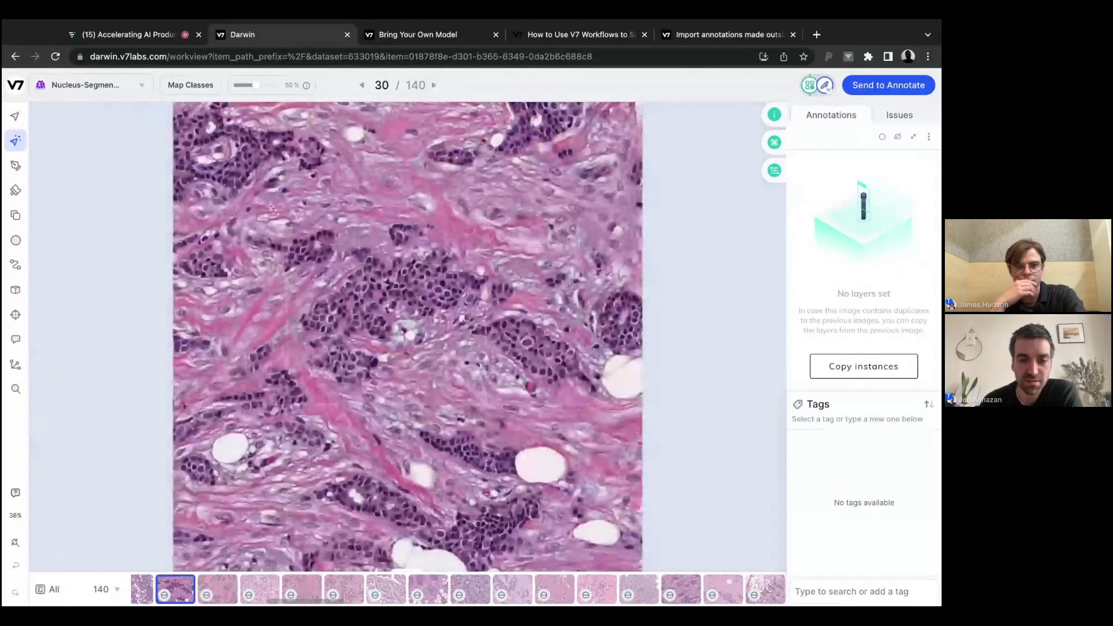
pyautogui.moveTo(270, 205); pyautogui.dragTo(533, 431)
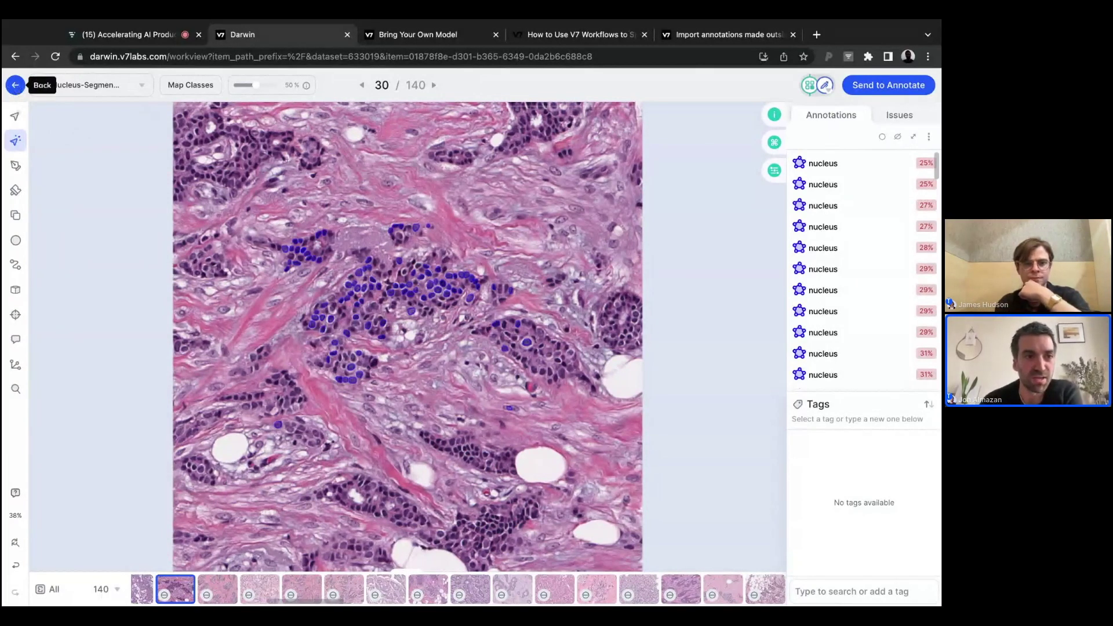
# Step: Leave the image and remove the Annotate stage from the Nuclei Segmentation workflow
pyautogui.click(15, 85)
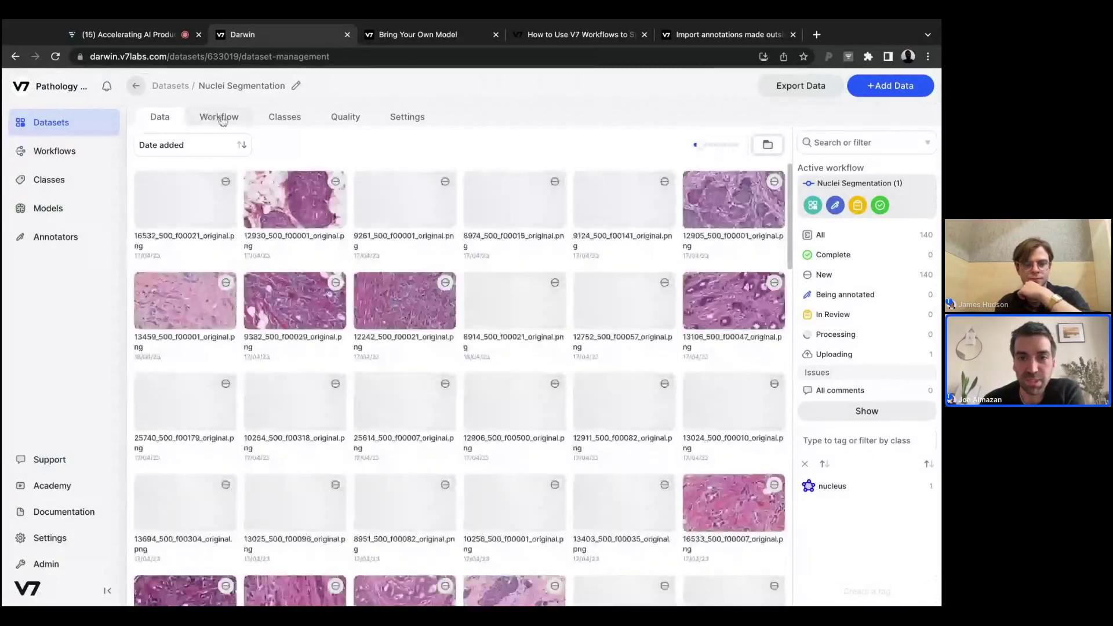
pyautogui.click(220, 118)
pyautogui.scroll(-3, 360, 355)
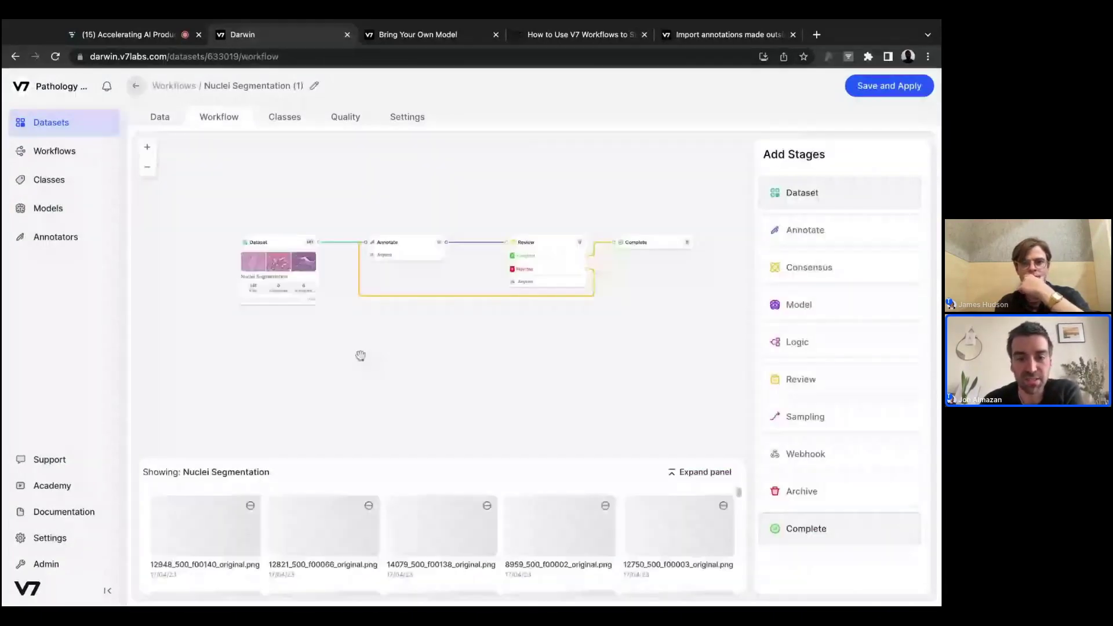
pyautogui.scroll(1, 360, 355)
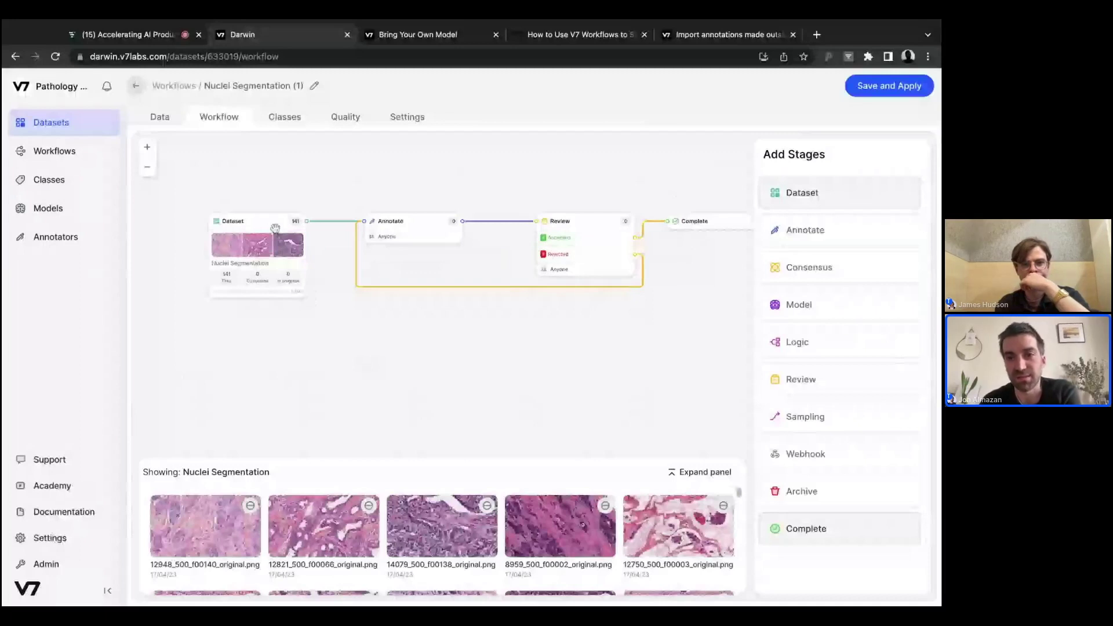
pyautogui.scroll(2, 413, 228)
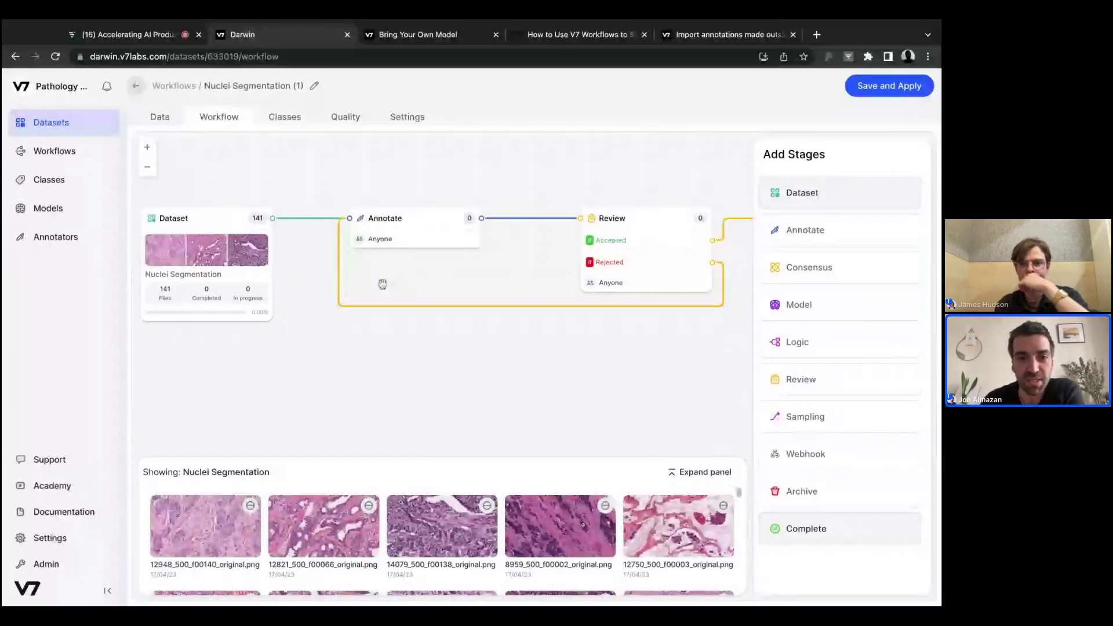
pyautogui.click(406, 221)
pyautogui.press('BackSpace')
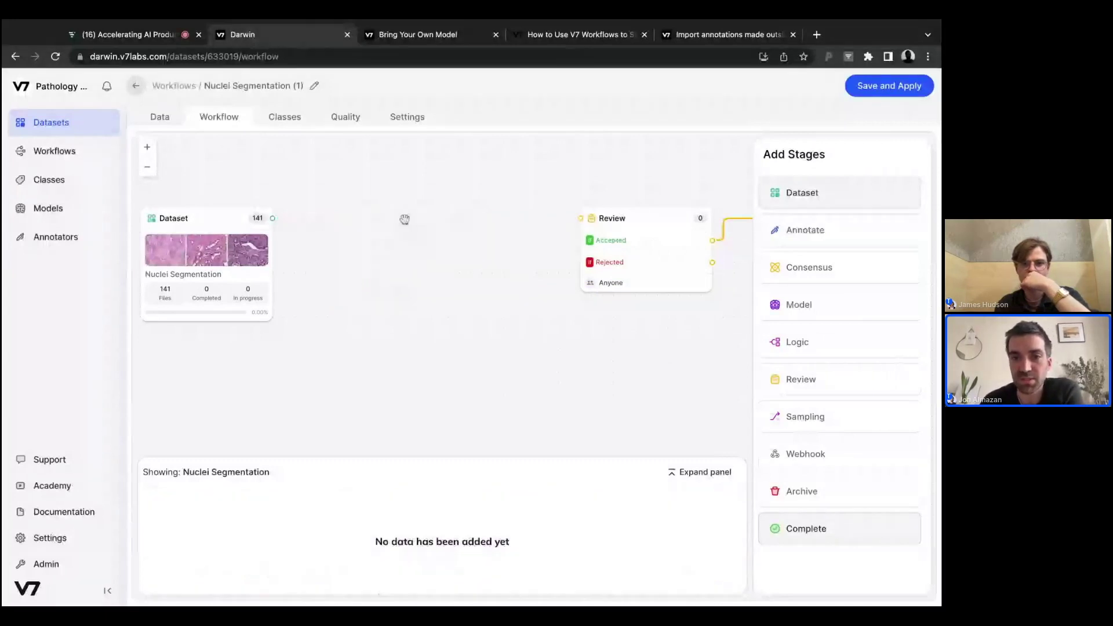
# Step: Add an AI Model stage to the workflow and link it between the Dataset and Review stages
pyautogui.moveTo(810, 305); pyautogui.dragTo(807, 307)
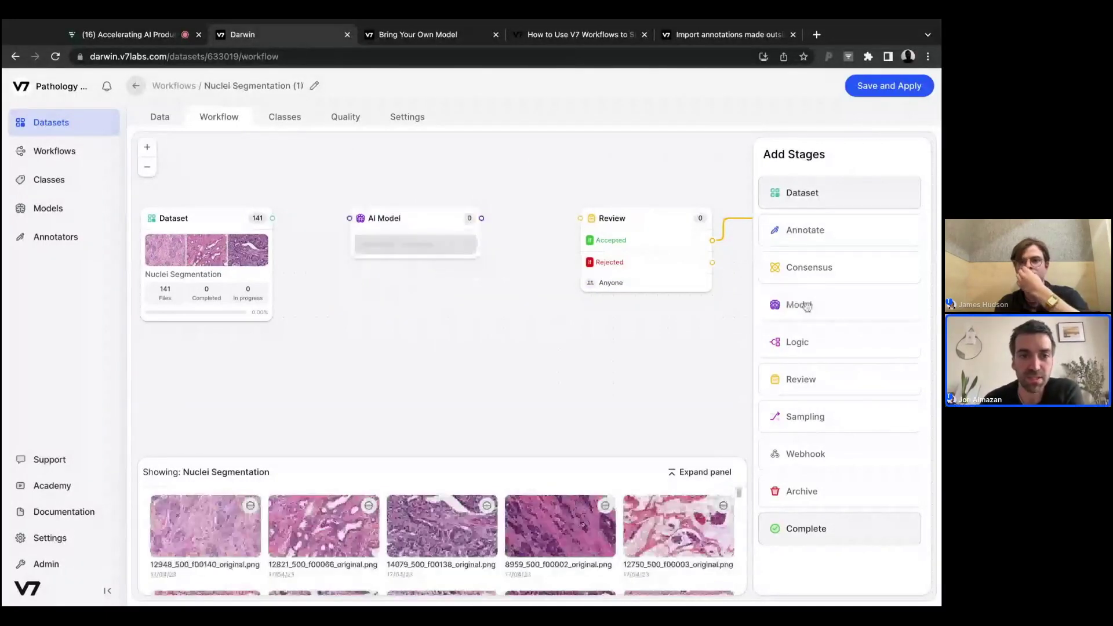
pyautogui.click(264, 216)
pyautogui.moveTo(264, 216); pyautogui.dragTo(186, 217)
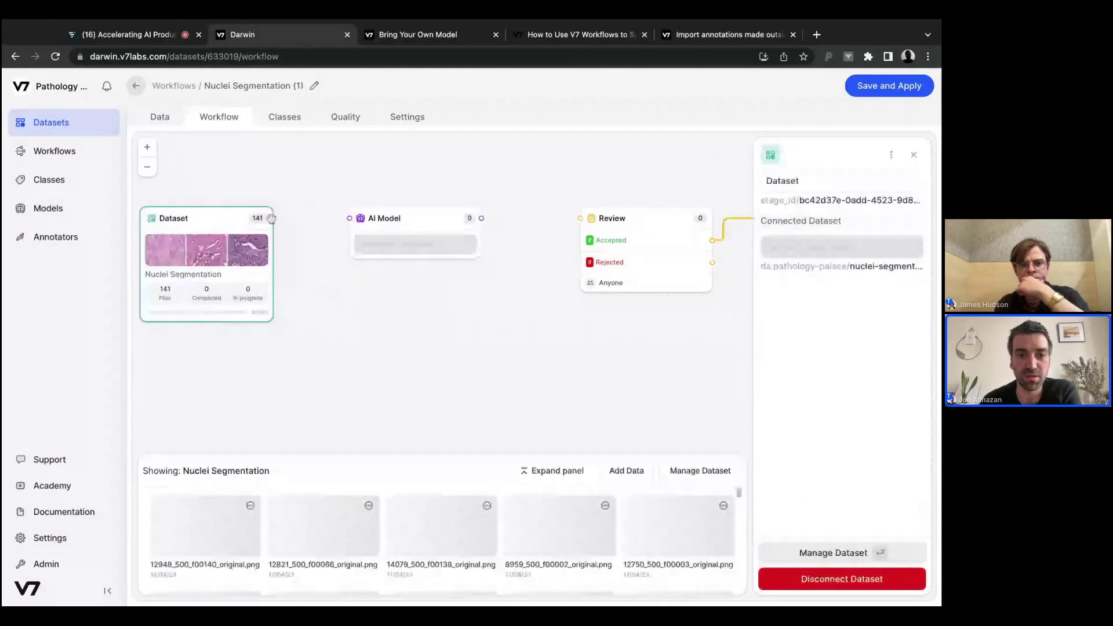
pyautogui.moveTo(271, 218); pyautogui.dragTo(463, 208)
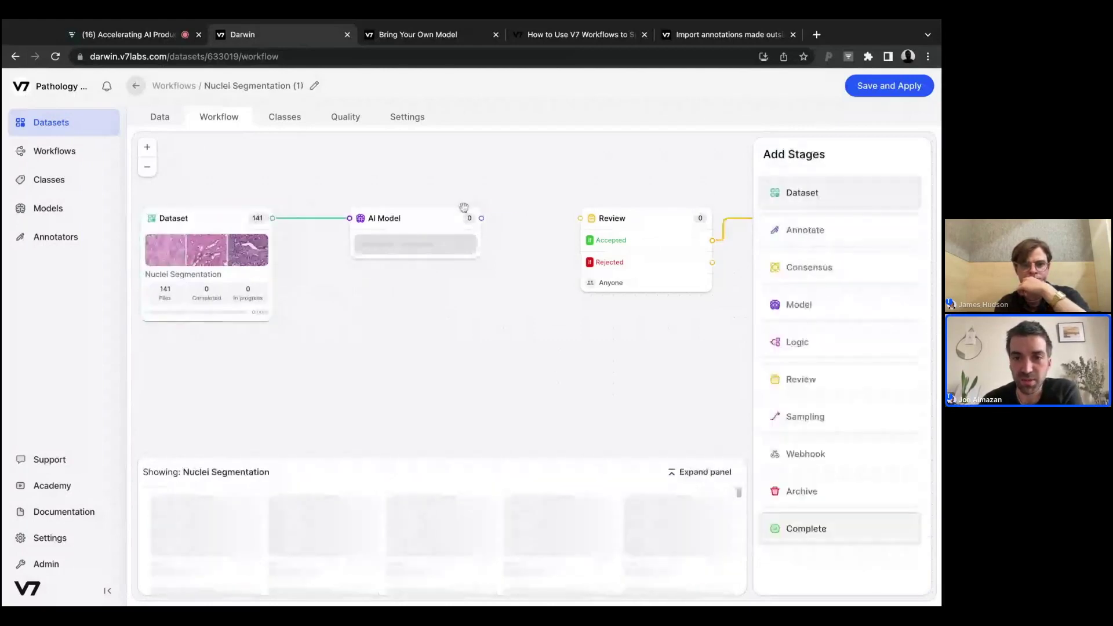
pyautogui.moveTo(482, 219); pyautogui.dragTo(551, 223)
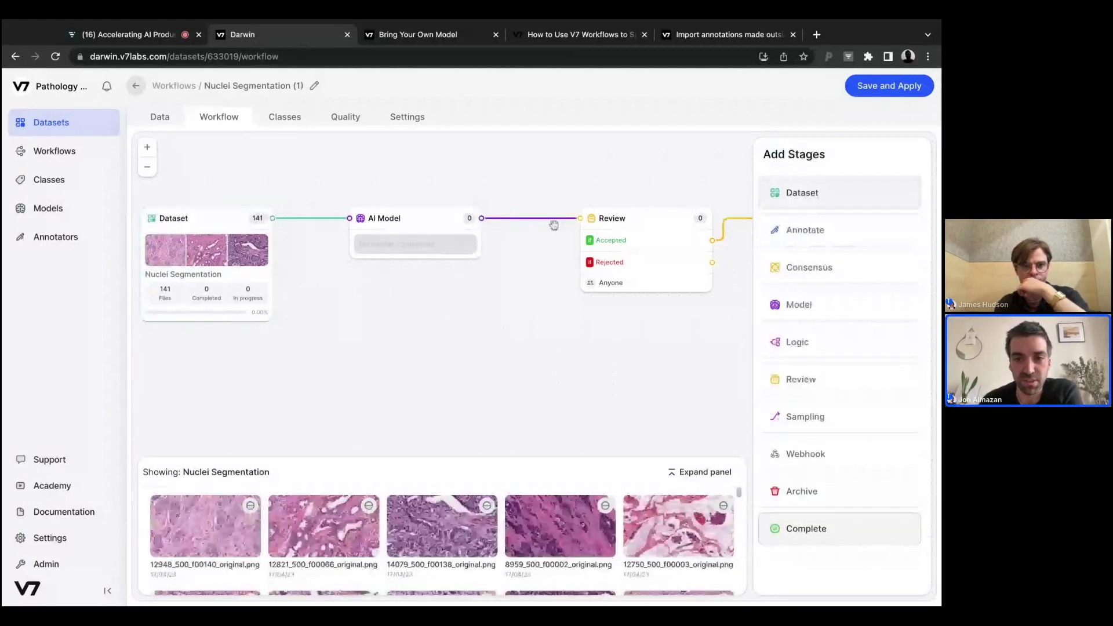
# Step: Connect the running Nucleus-Segmentation model to the AI Model stage
pyautogui.click(401, 244)
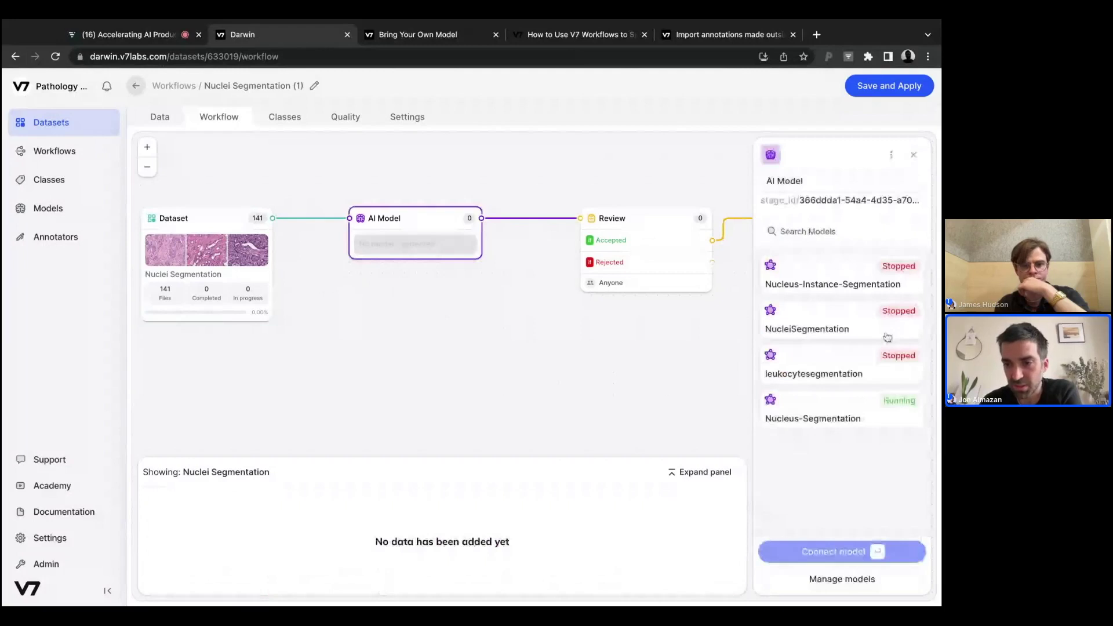
pyautogui.click(839, 417)
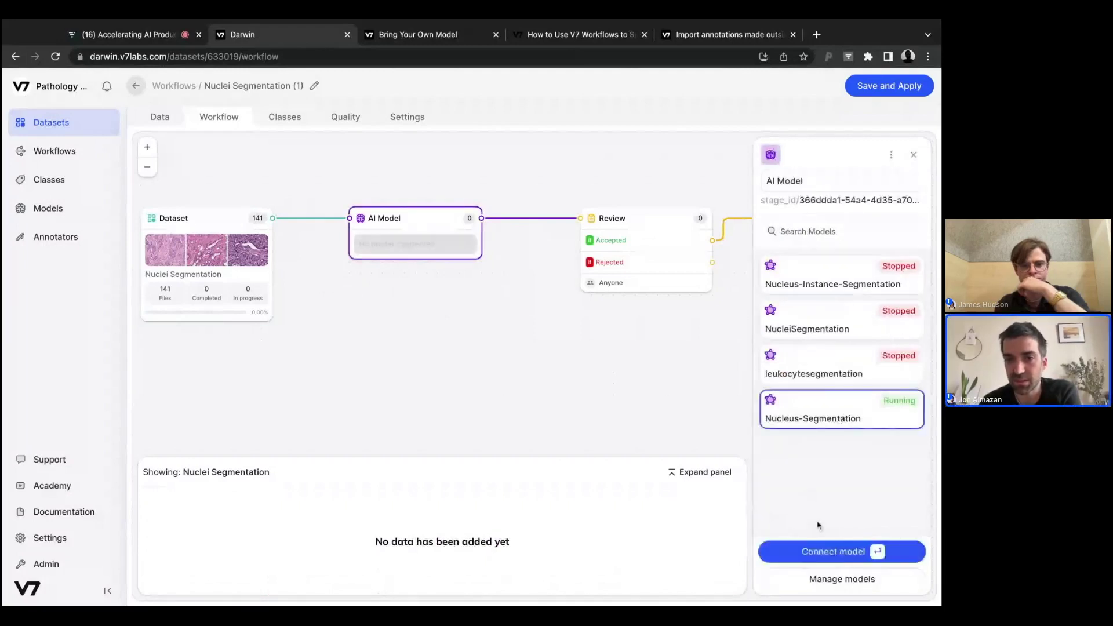
pyautogui.click(845, 551)
pyautogui.hscroll(1, 557, 403)
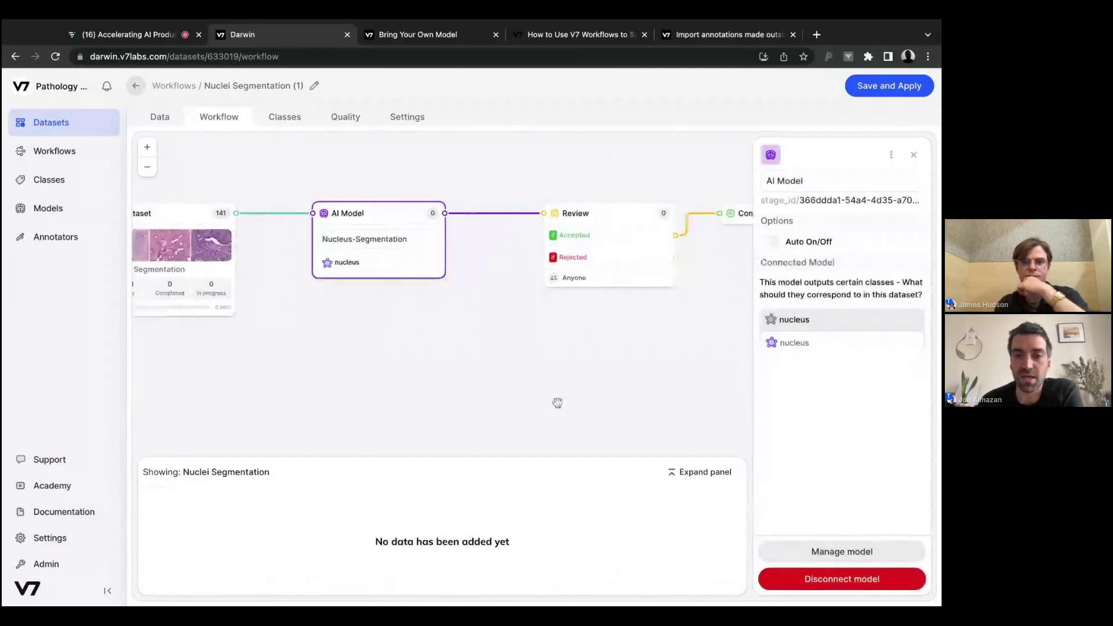
# Step: Add an Annotate stage below Review, feed it from Review's Rejected output and link its output back to Review
pyautogui.click(557, 403)
pyautogui.scroll(-3, 557, 403)
pyautogui.scroll(1, 557, 403)
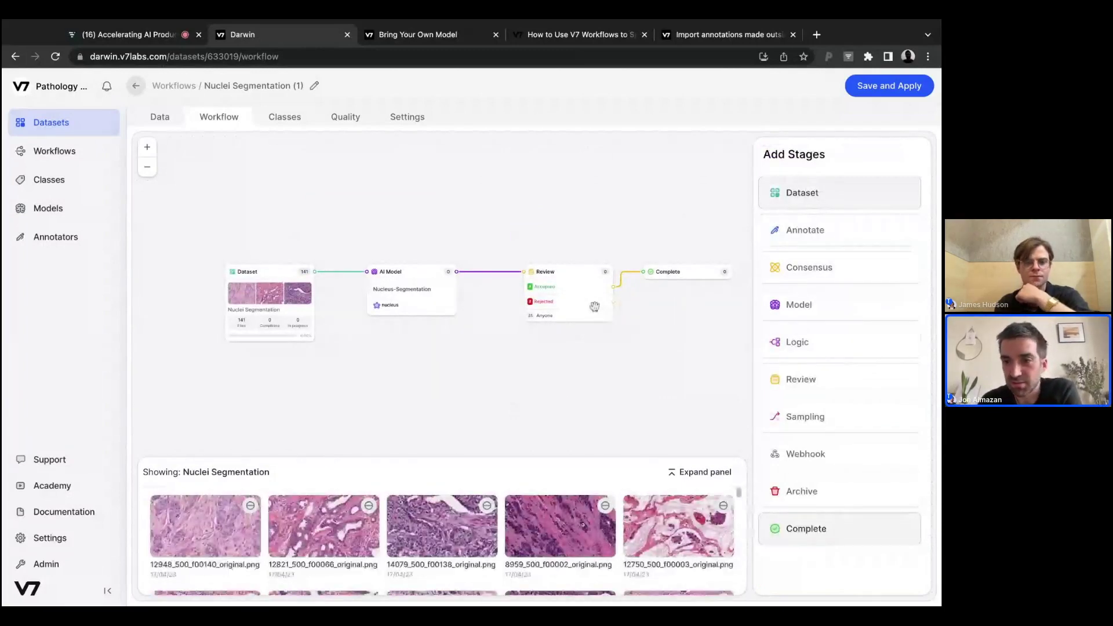
pyautogui.moveTo(822, 230); pyautogui.dragTo(556, 377)
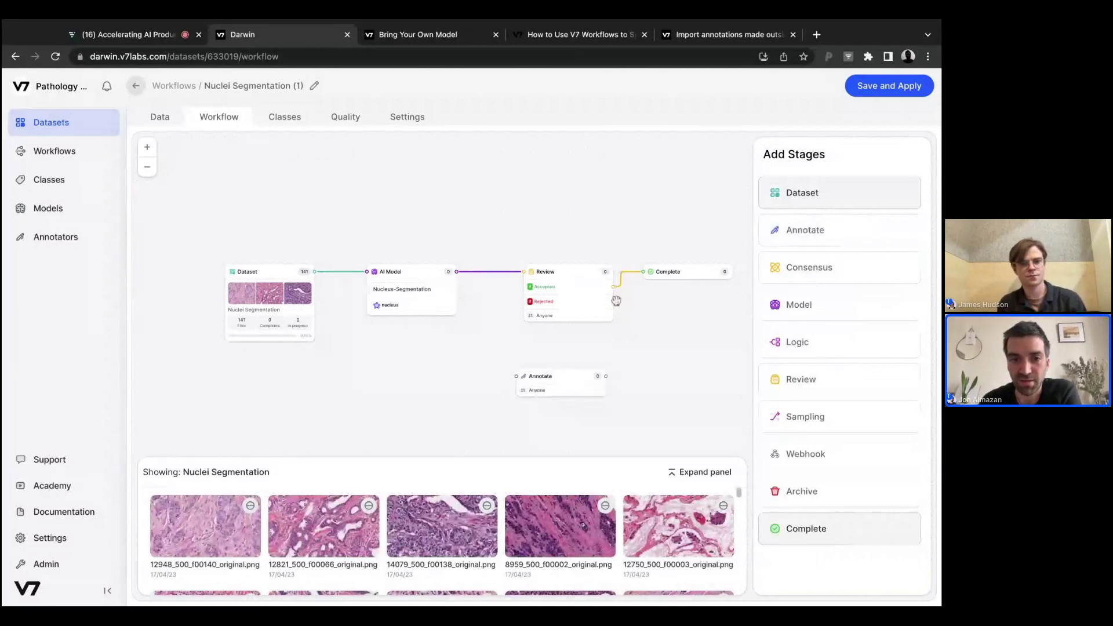
pyautogui.scroll(1, 616, 301)
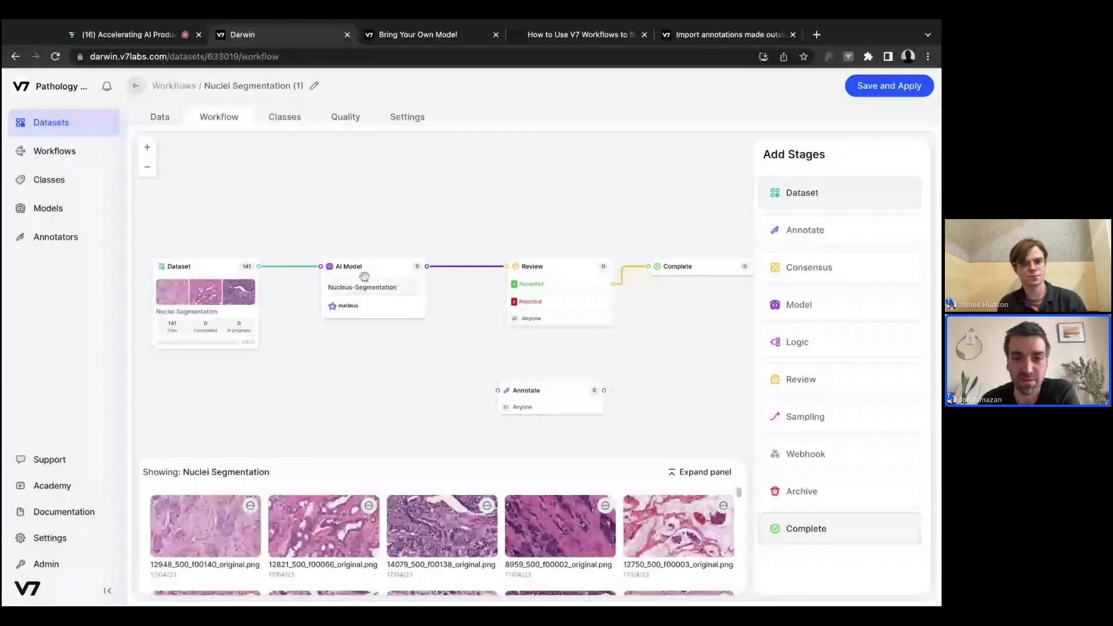
pyautogui.moveTo(612, 302)
pyautogui.mouseDown()
pyautogui.moveTo(590, 385)
pyautogui.moveTo(605, 390)
pyautogui.mouseUp()
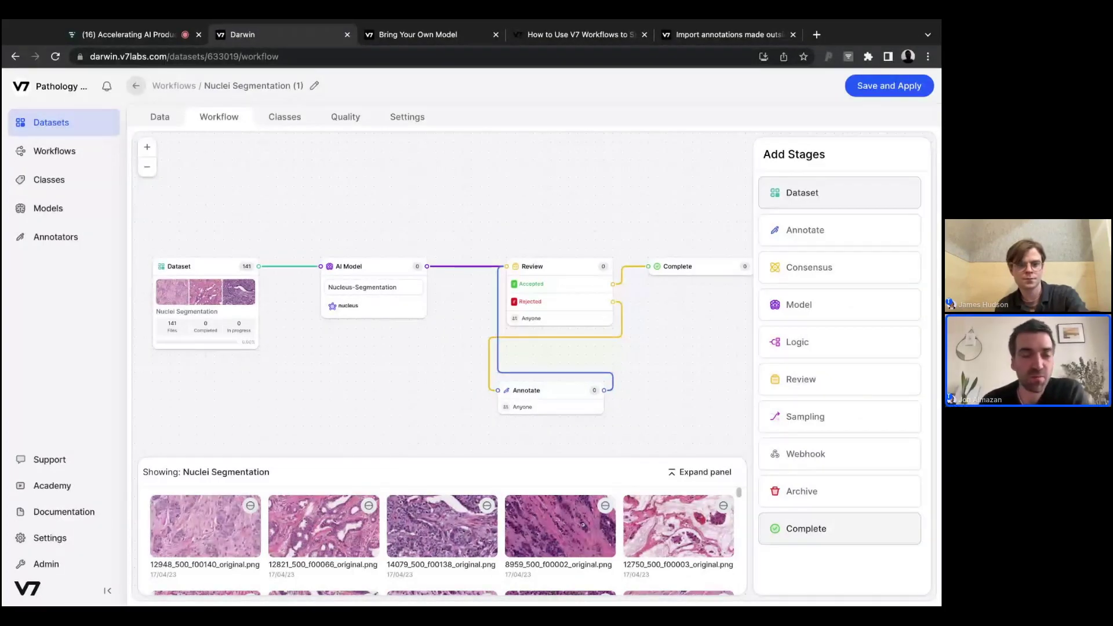
pyautogui.scroll(-4, 409, 318)
pyautogui.scroll(1, 398, 300)
pyautogui.scroll(2, 404, 249)
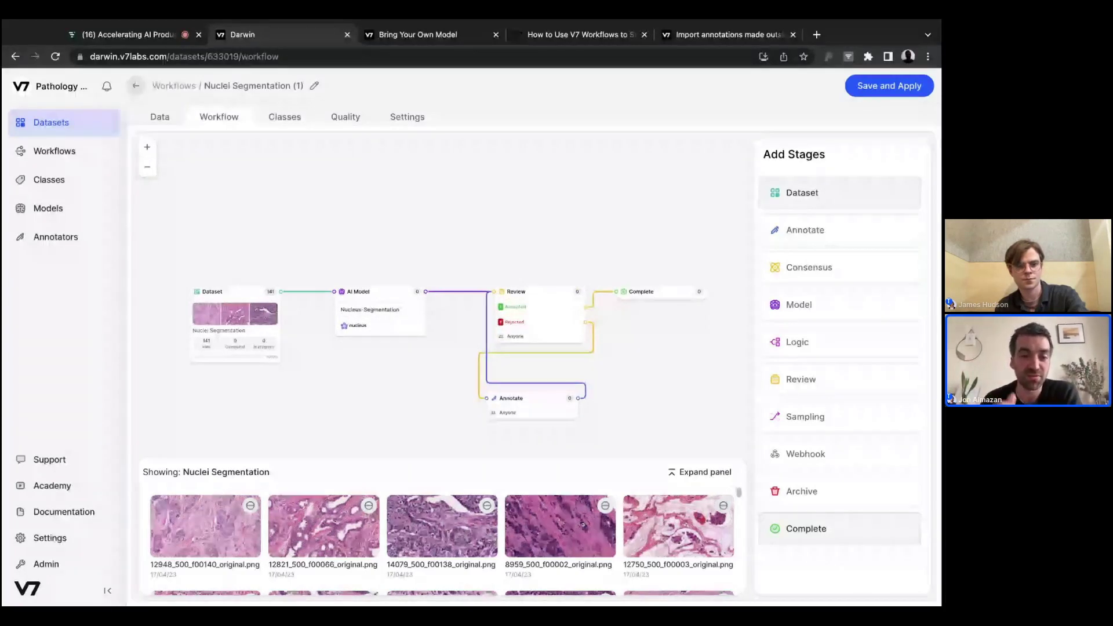
pyautogui.scroll(1, 405, 249)
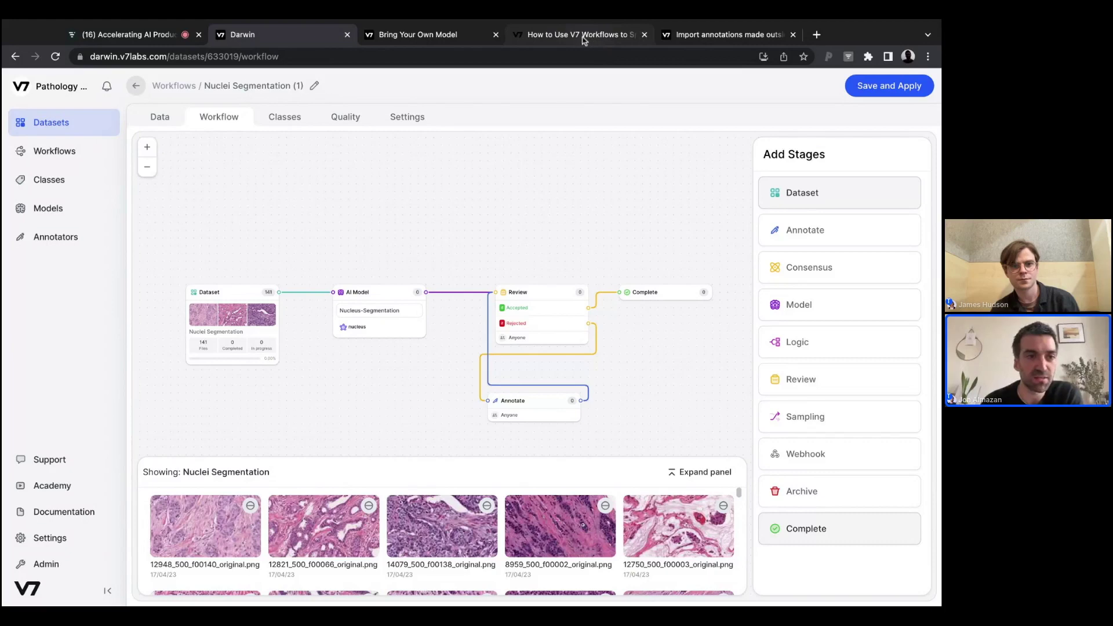
# Step: Leave the workflow, discarding its unsaved changes, and open the WSI Segmentation Patches dataset
pyautogui.click(78, 121)
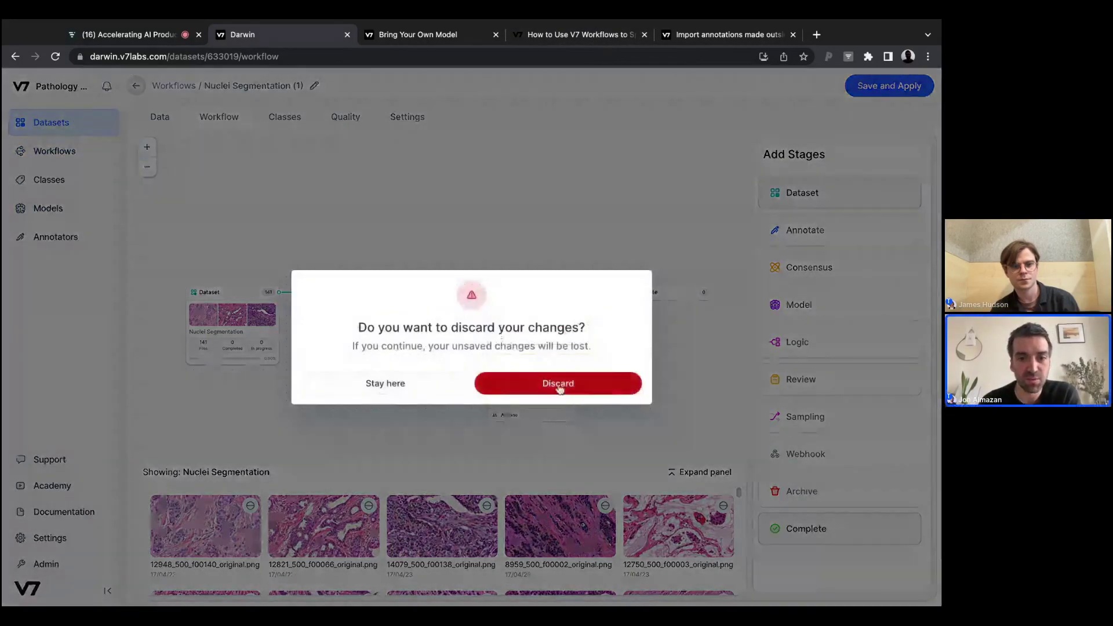
pyautogui.click(556, 388)
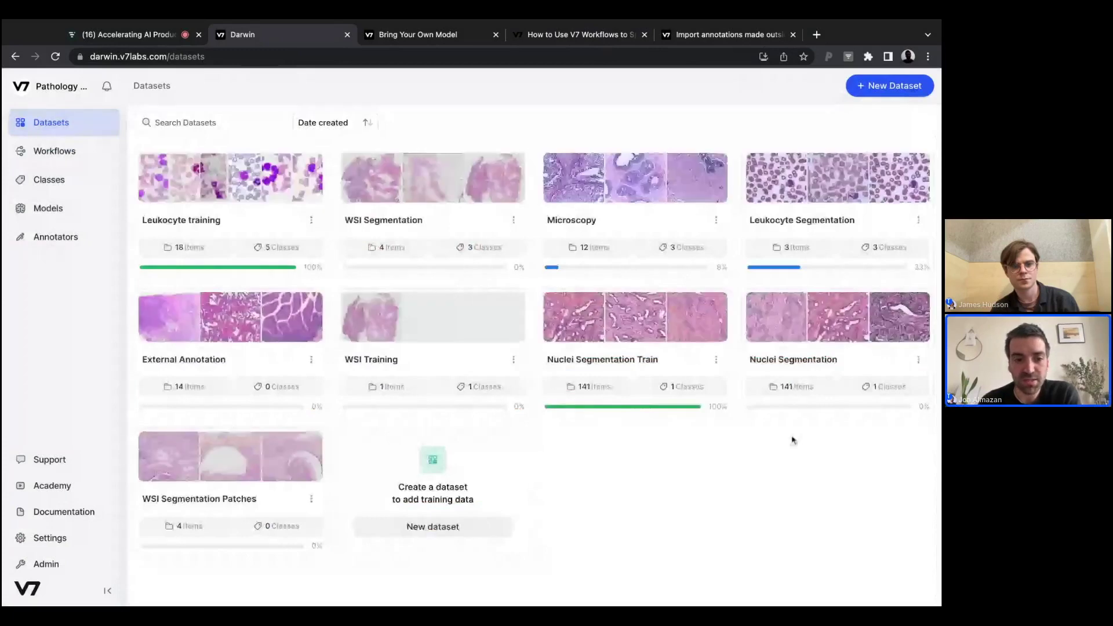
pyautogui.click(253, 502)
# Step: View the playbook on splitting large images into patches with V7 Workflows, and return to the WSI Segmentation Patches dataset
pyautogui.click(567, 35)
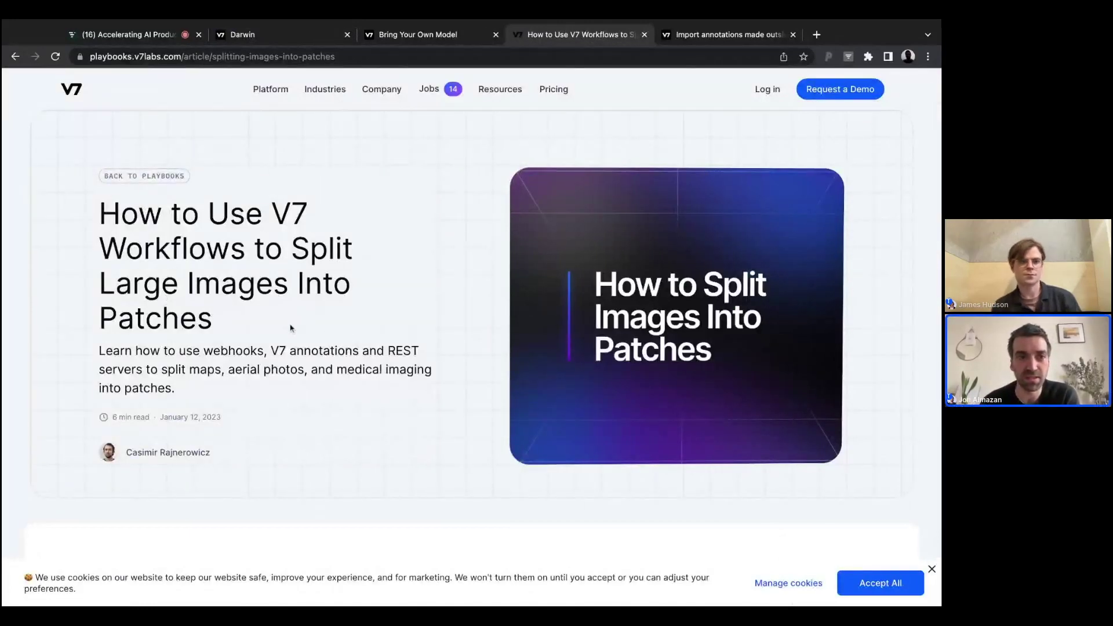
pyautogui.click(428, 42)
pyautogui.click(276, 43)
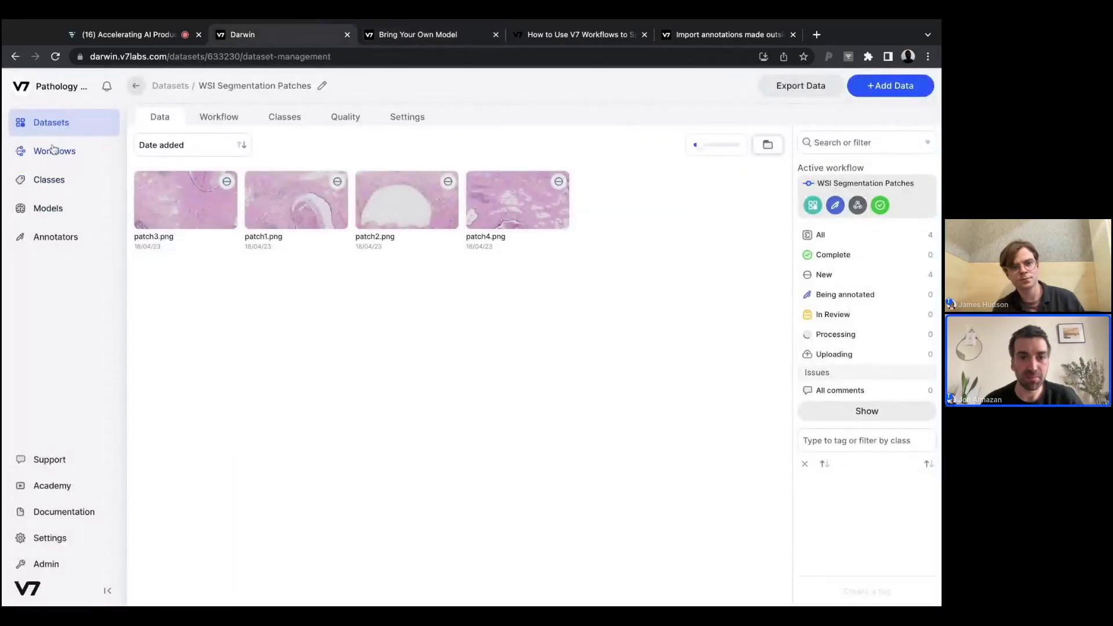
# Step: Open the WSI Segmentation Patches workflow and inspect the settings of its Webhook stage and its Dataset stage
pyautogui.click(215, 115)
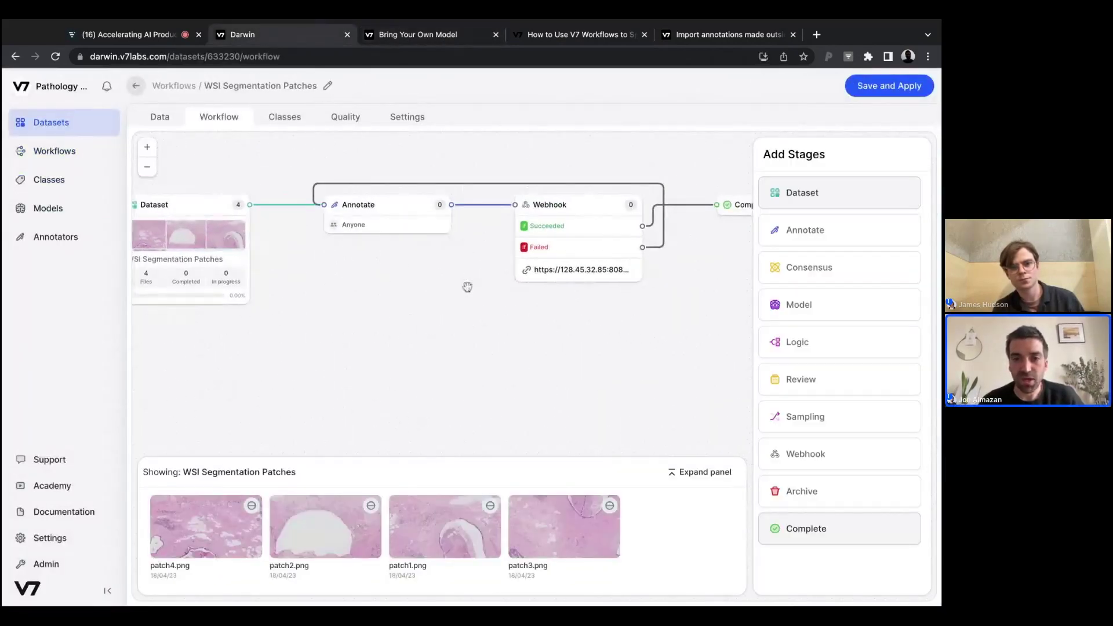
pyautogui.click(591, 226)
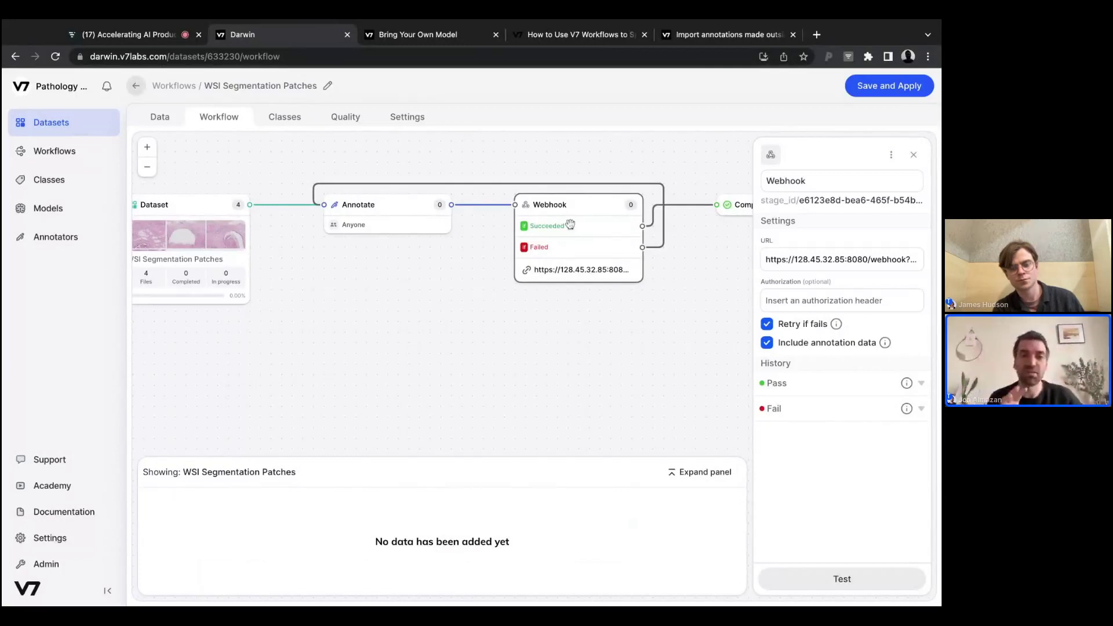
pyautogui.scroll(-2, 250, 265)
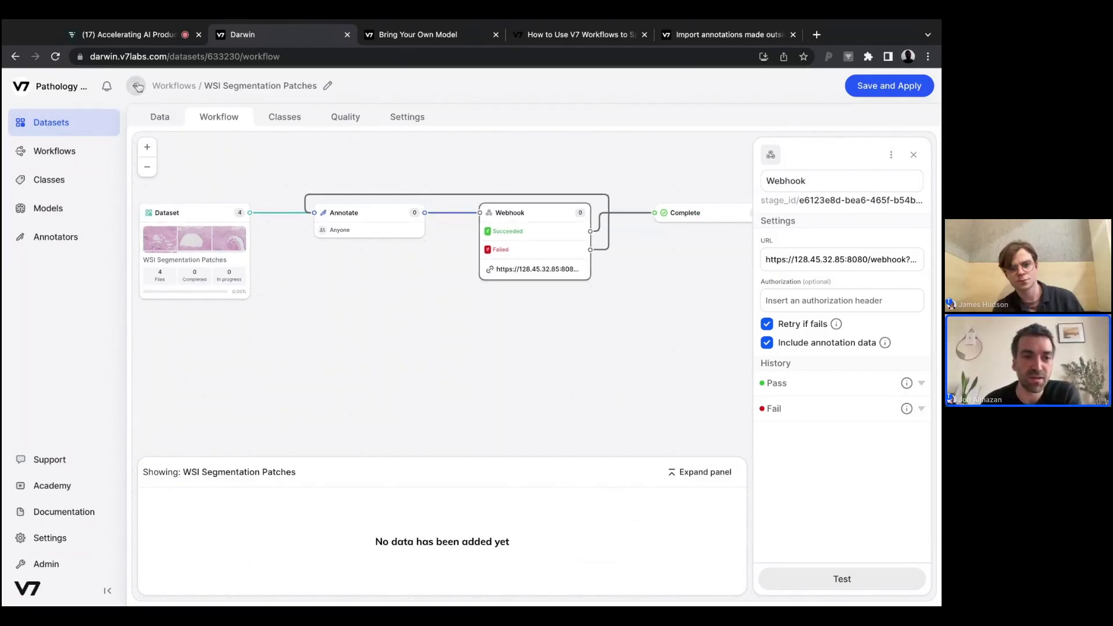
pyautogui.click(190, 262)
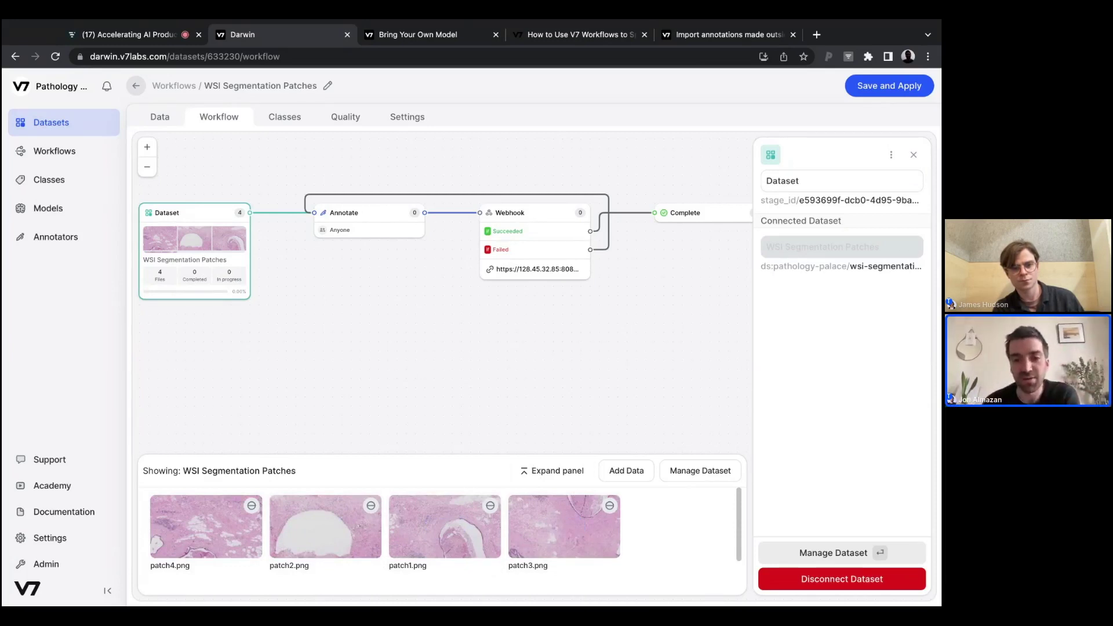
pyautogui.moveTo(540, 526)
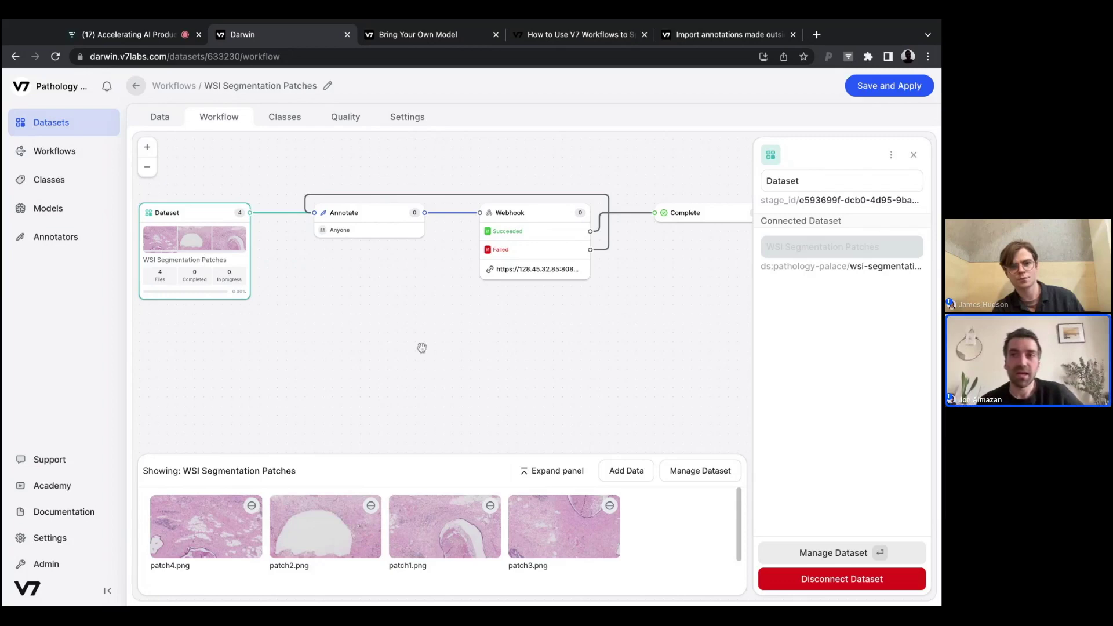
# Step: View the guides on importing annotations made outside of V7 and bringing your own model, and return to V7's list of datasets
pyautogui.click(732, 40)
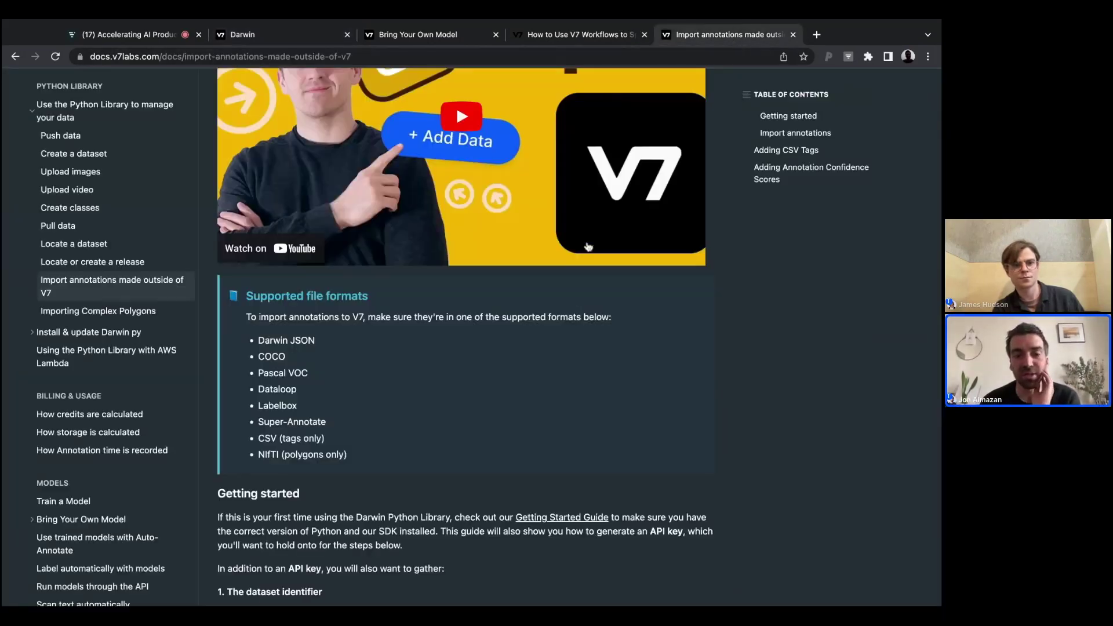
pyautogui.scroll(2, 571, 313)
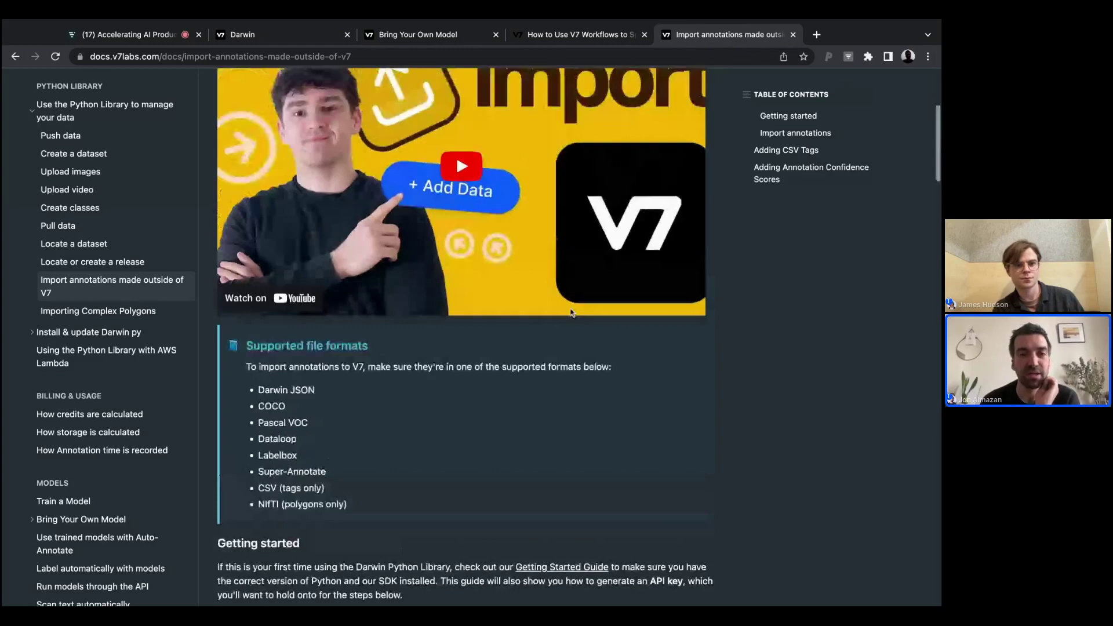
pyautogui.scroll(5, 571, 313)
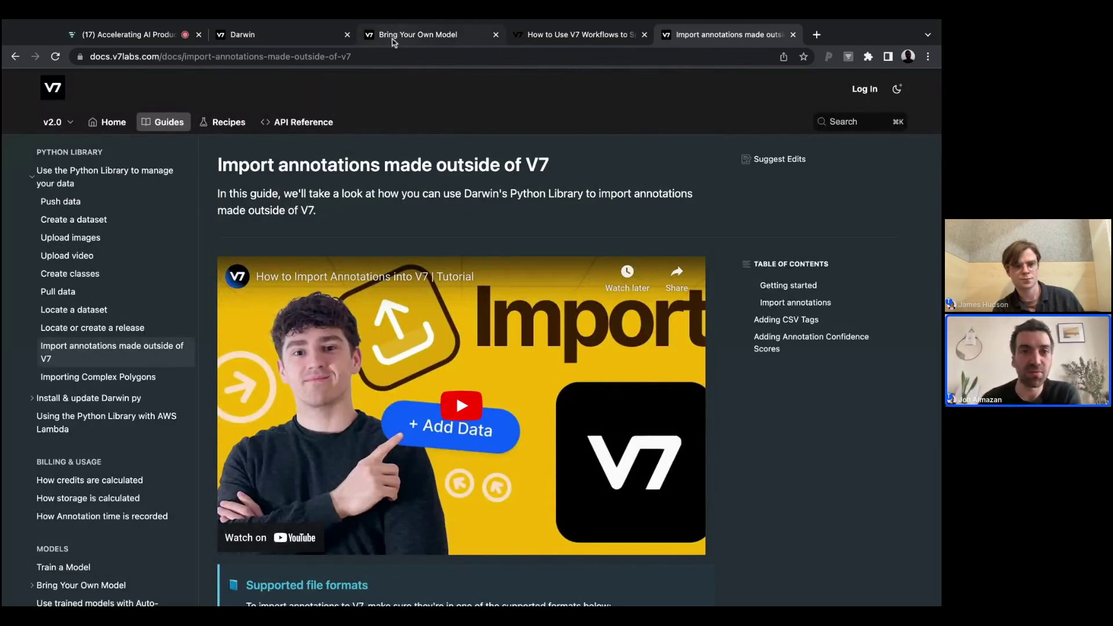
pyautogui.click(393, 40)
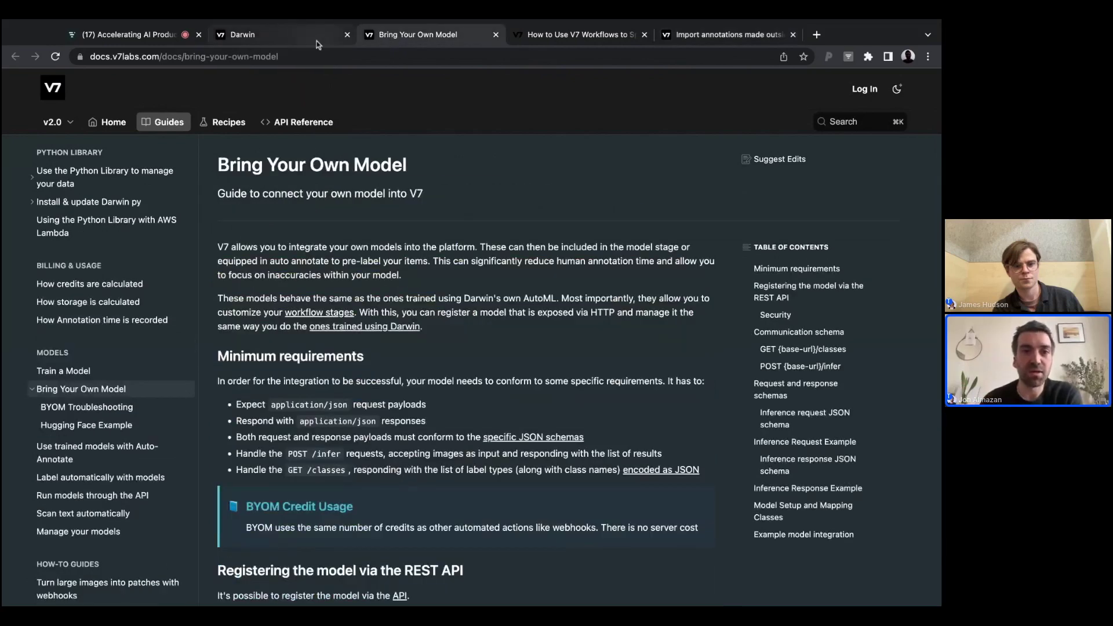
pyautogui.click(309, 37)
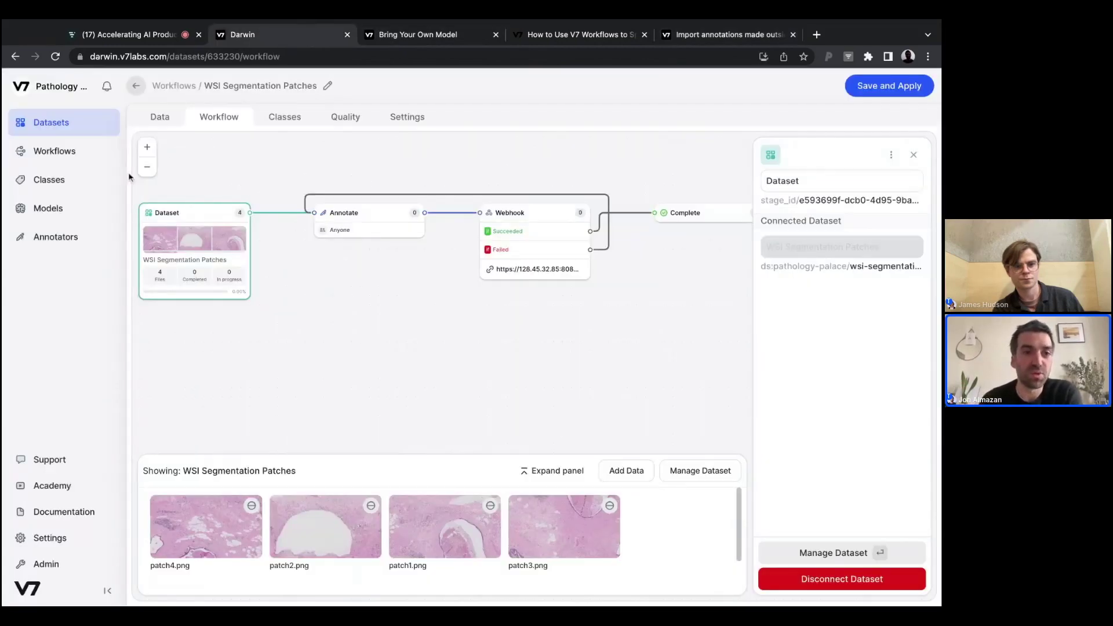
pyautogui.click(80, 129)
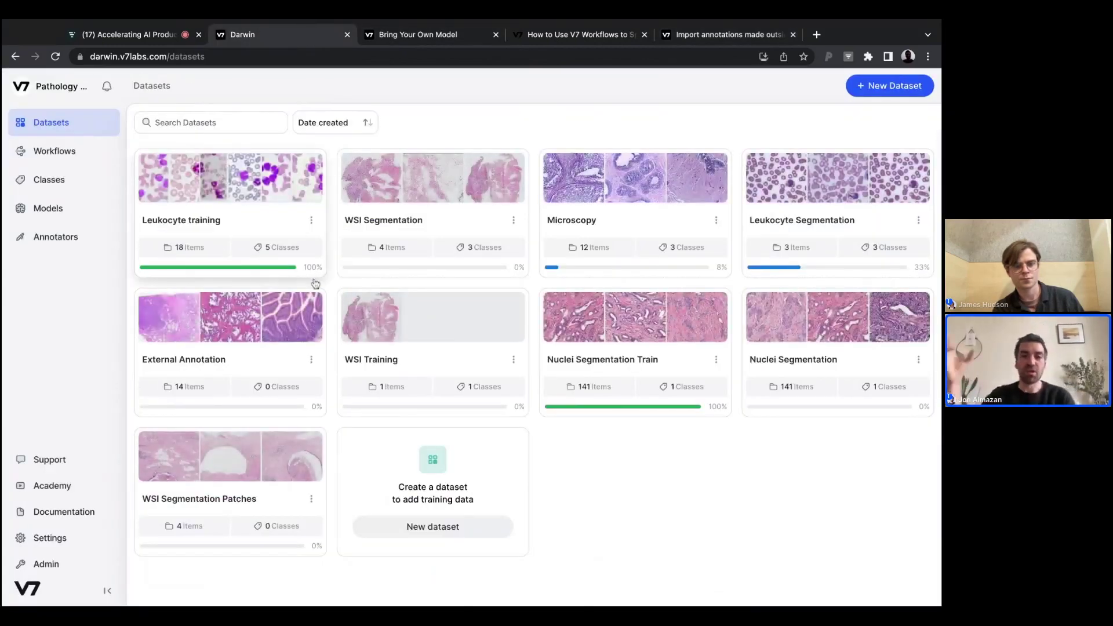